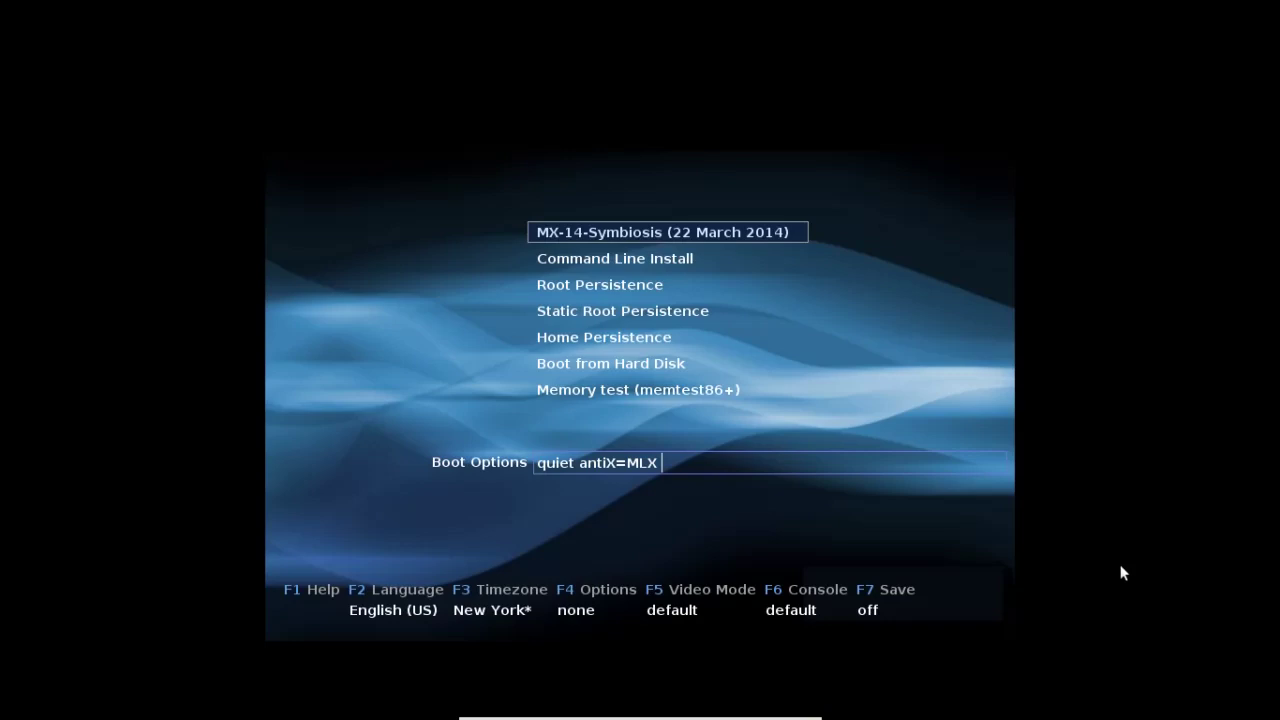
# - Browse the MX Linux welcome help topics, then return to the boot menu
pyautogui.press('F1')
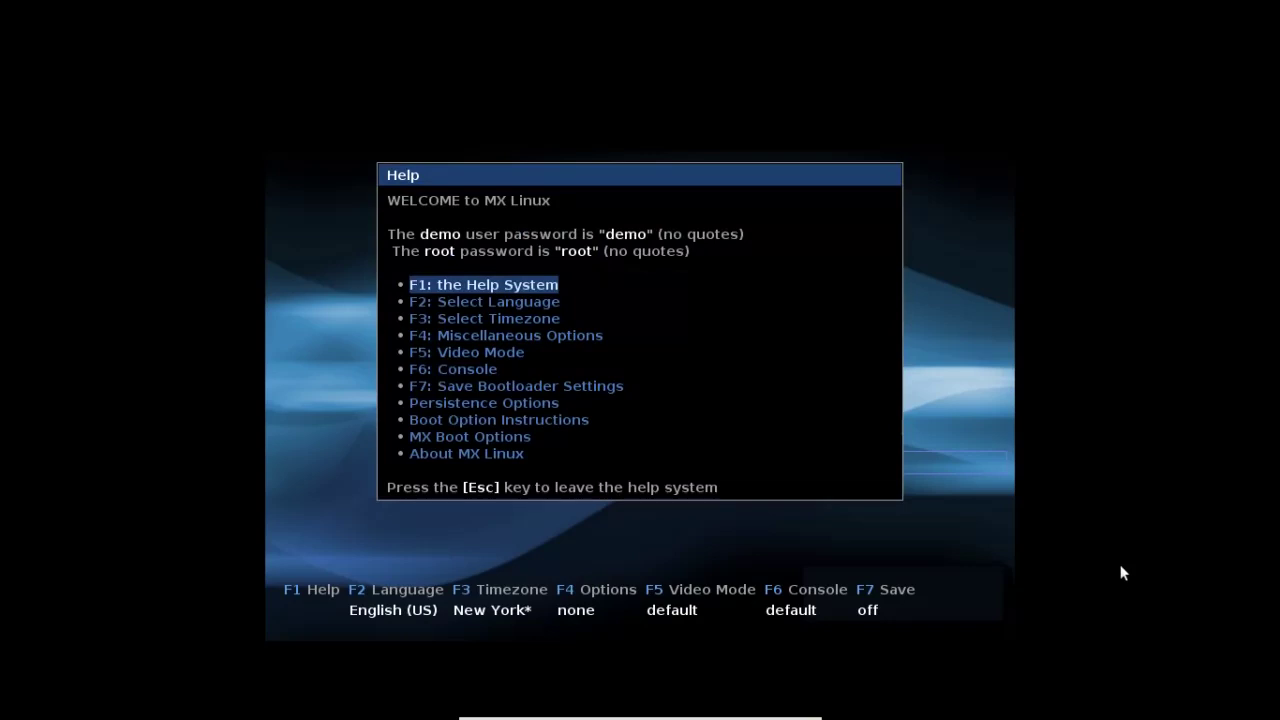
pyautogui.press('Down')
pyautogui.press('Down')
pyautogui.press('Down')
pyautogui.press('Down')
pyautogui.press('Down')
pyautogui.press('Down')
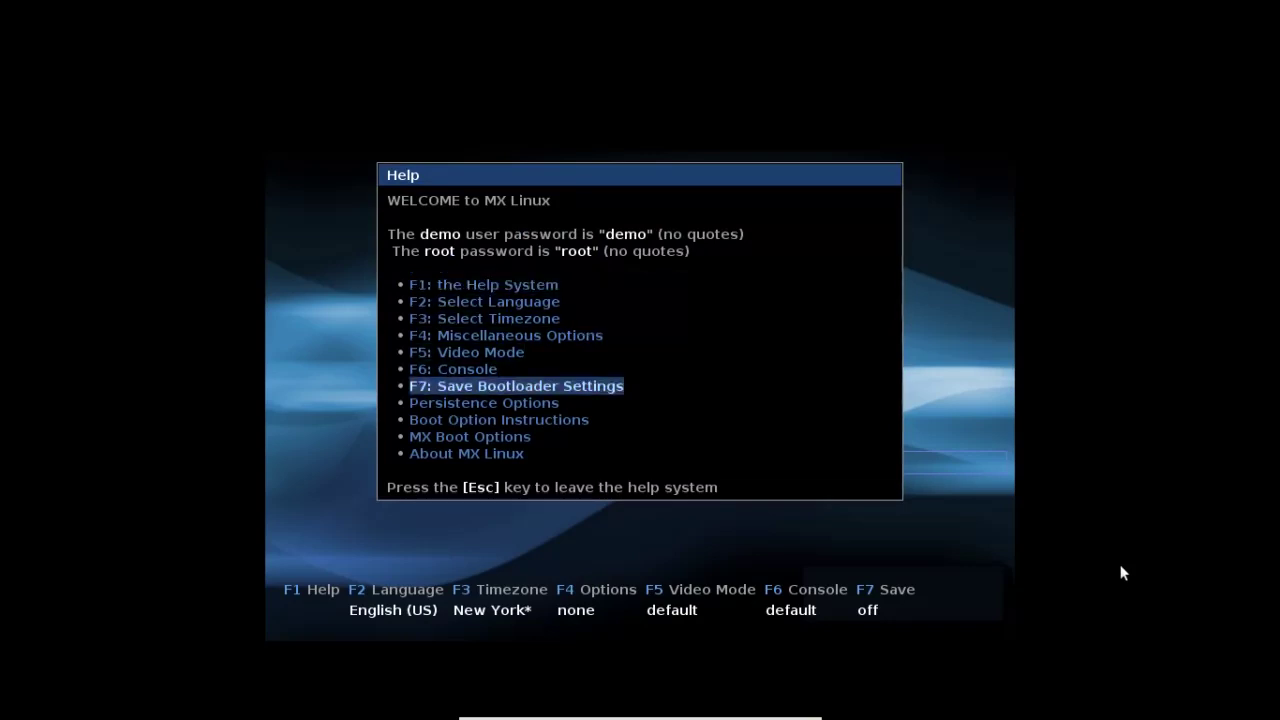
pyautogui.press('Up')
pyautogui.press('Up')
pyautogui.press('Up')
pyautogui.press('Up')
pyautogui.press('Up')
pyautogui.press('Up')
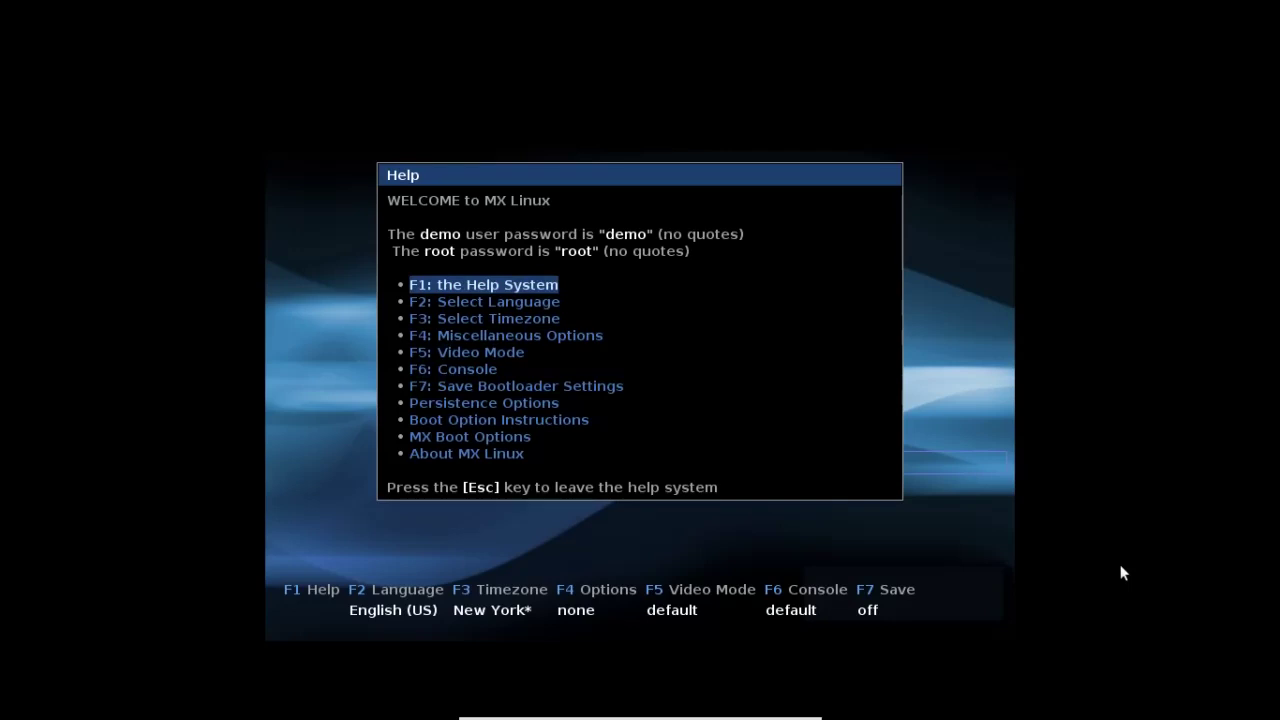
pyautogui.press('Escape')
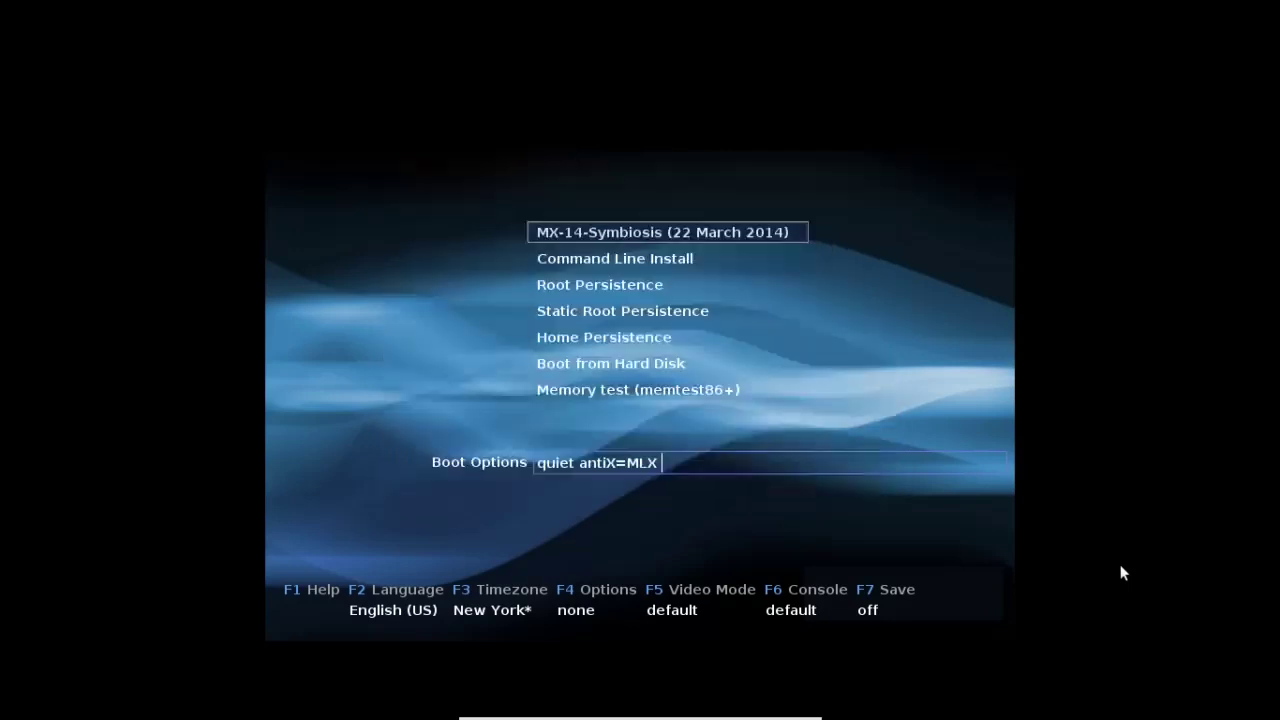
# - Check the Language and Timezone menus, keeping English (US) and New York*
pyautogui.press('F2')
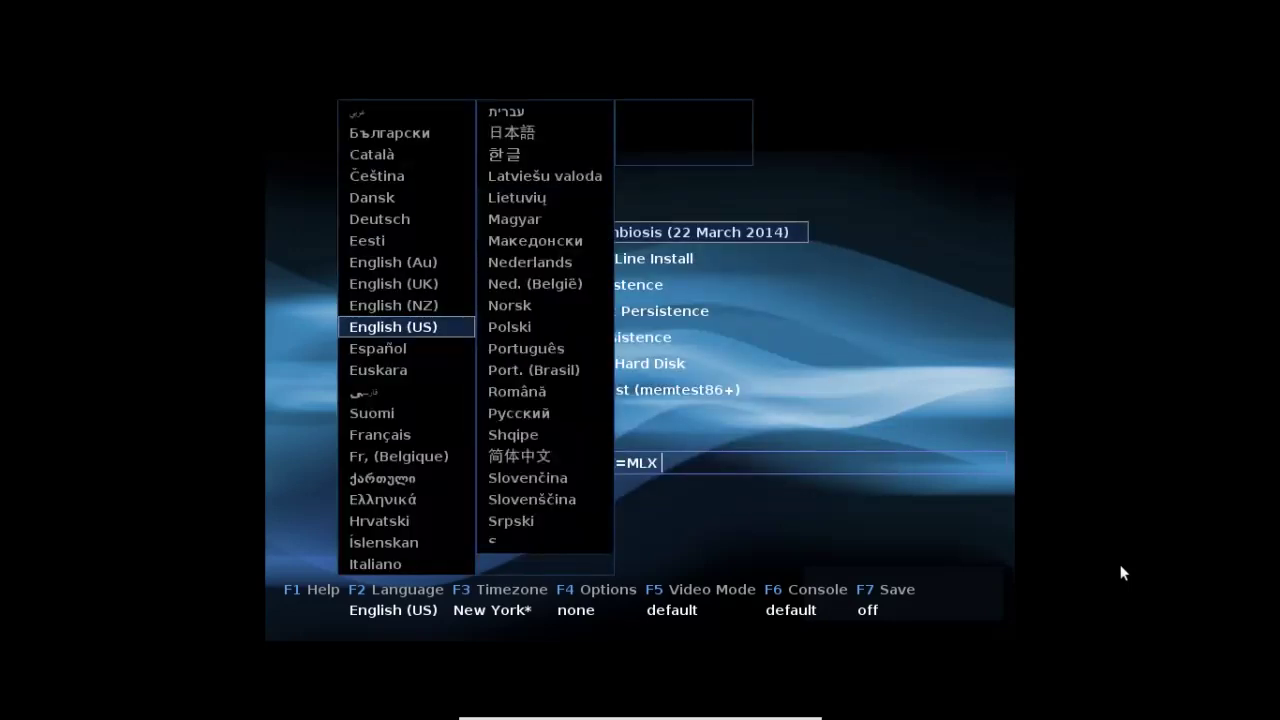
pyautogui.press('Escape')
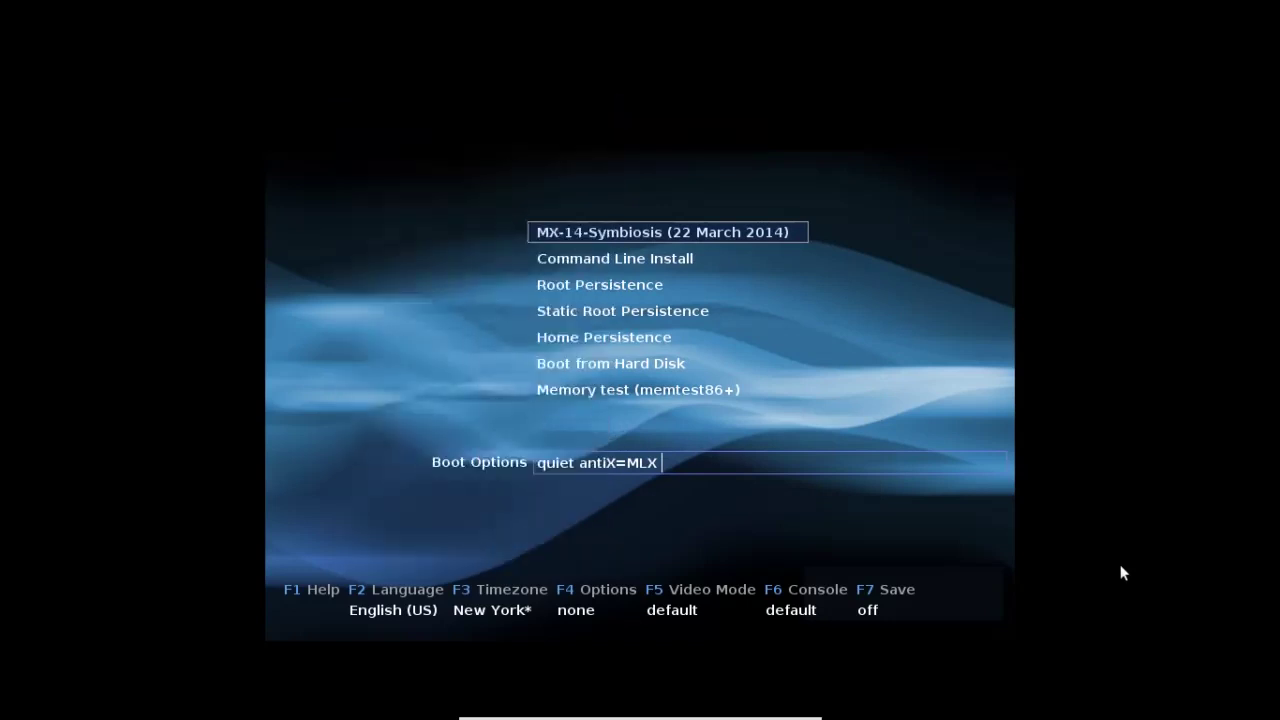
pyautogui.press('F3')
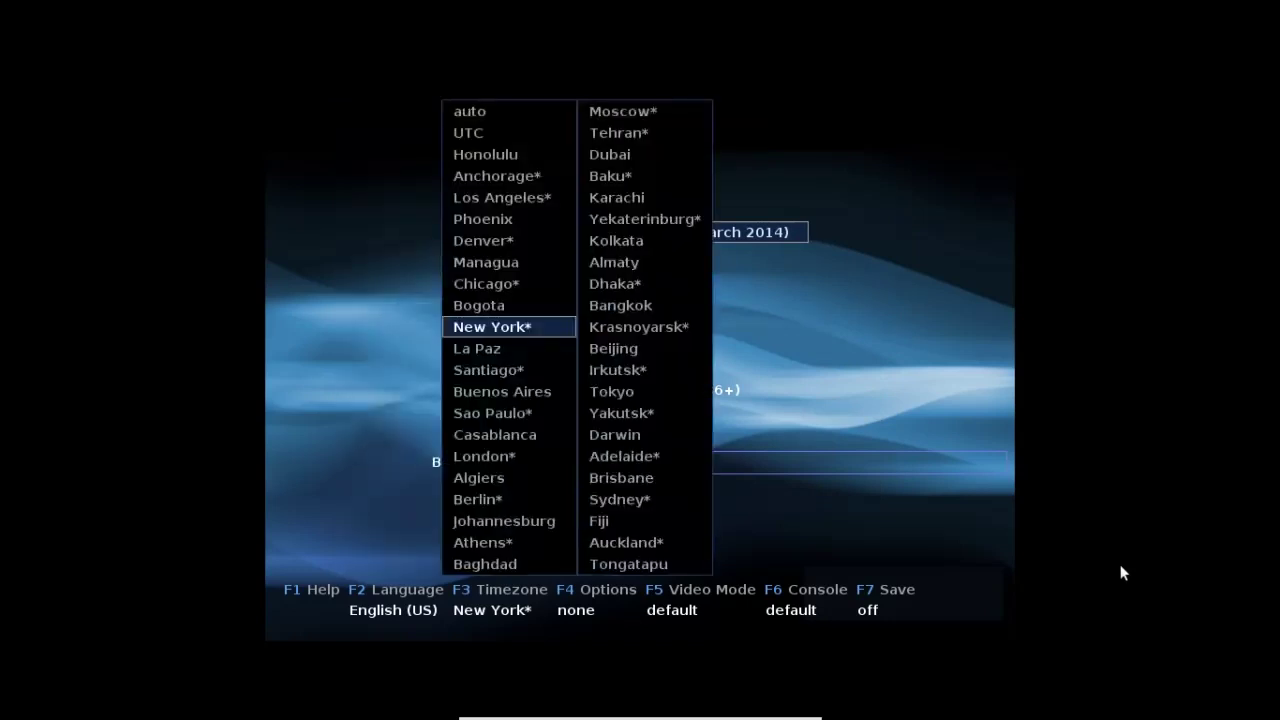
pyautogui.press('Escape')
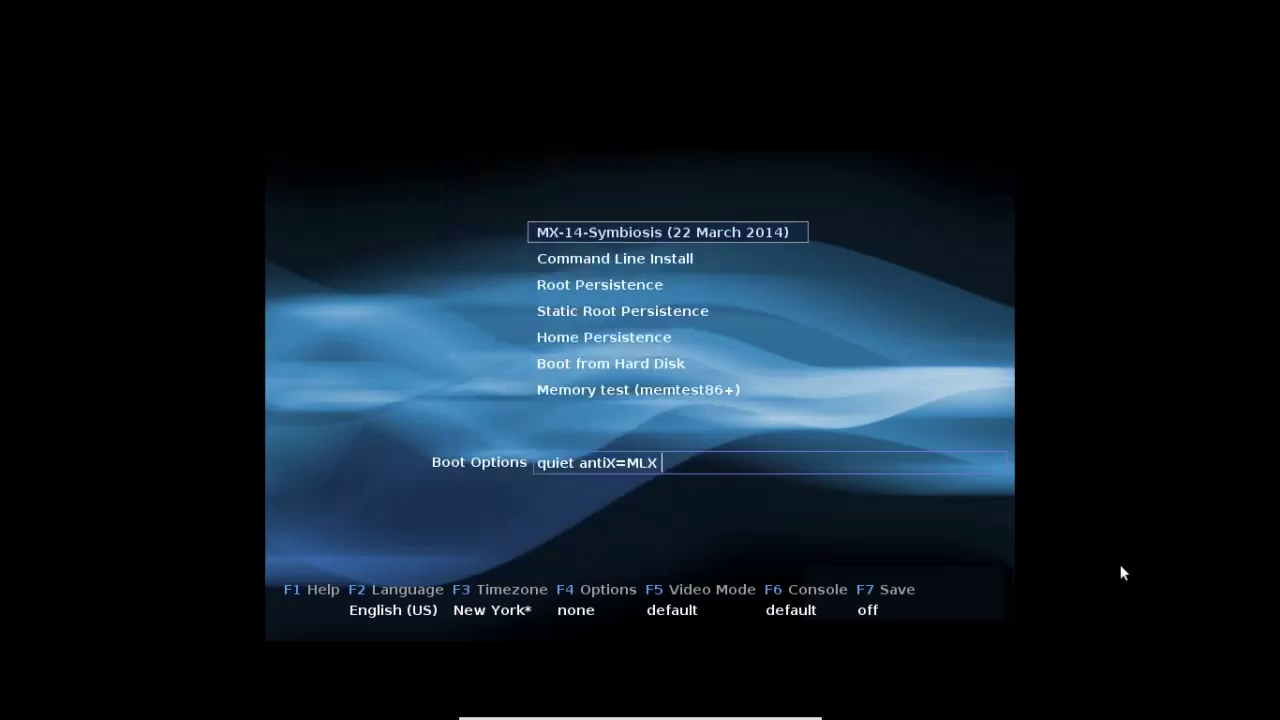
pyautogui.press('F4')
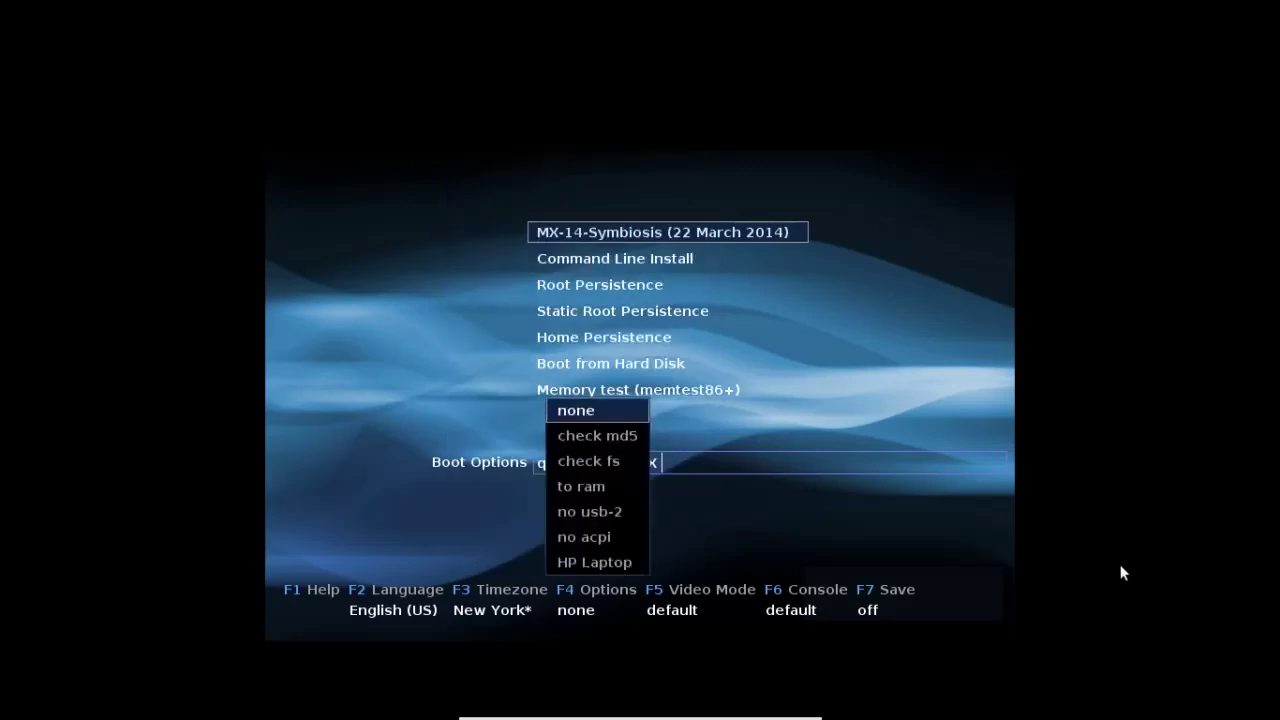
pyautogui.press('Down')
pyautogui.press('Down')
pyautogui.press('Down')
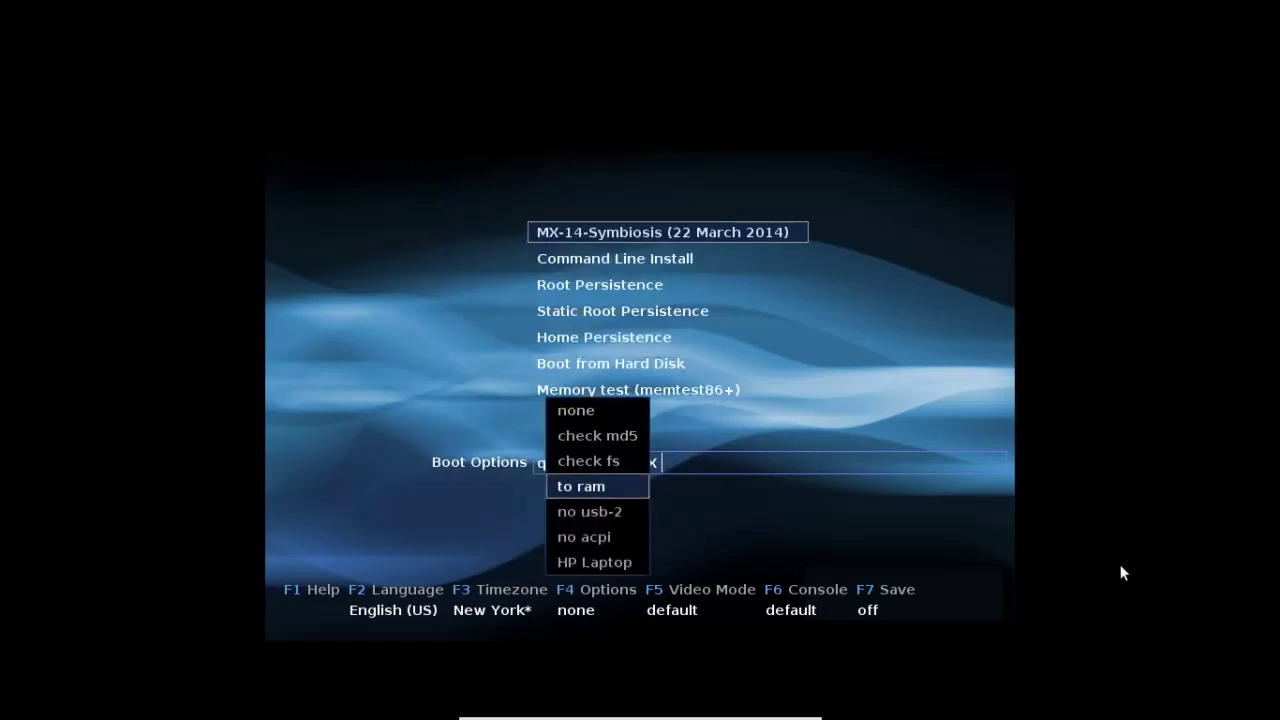
pyautogui.press('Down')
pyautogui.press('Down')
pyautogui.press('Down')
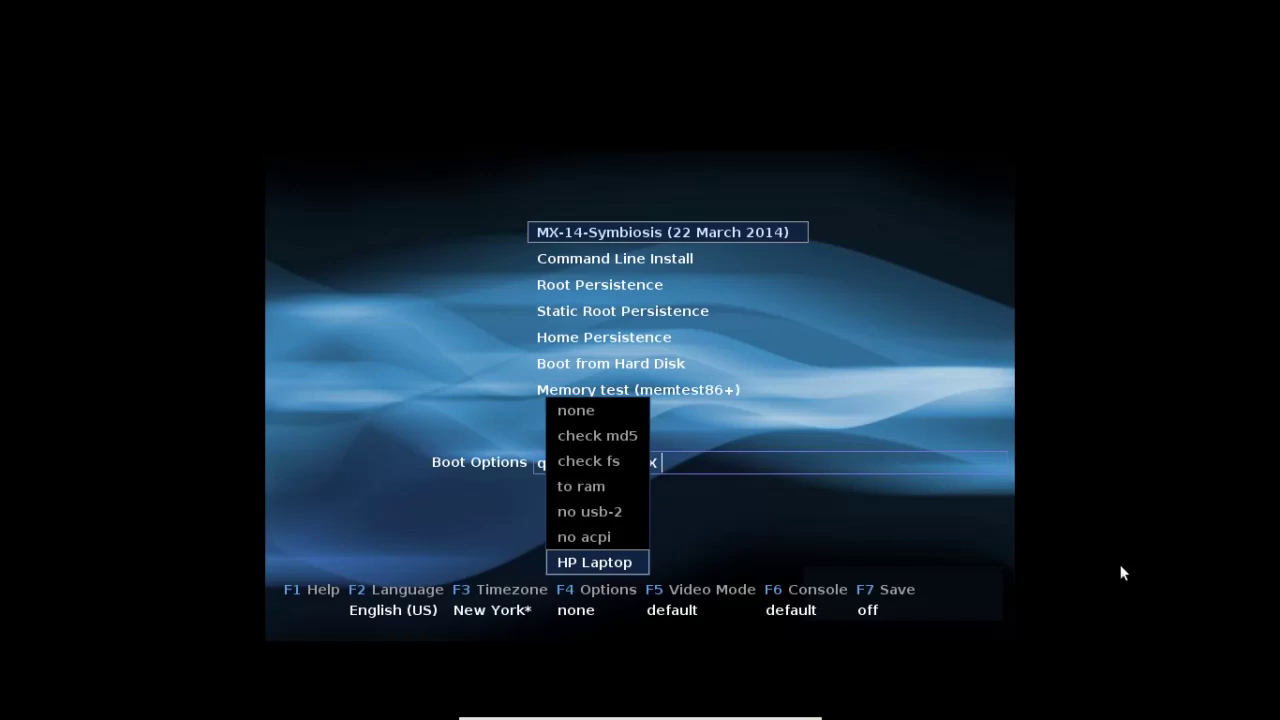
pyautogui.press('Up')
pyautogui.press('Up')
pyautogui.press('Up')
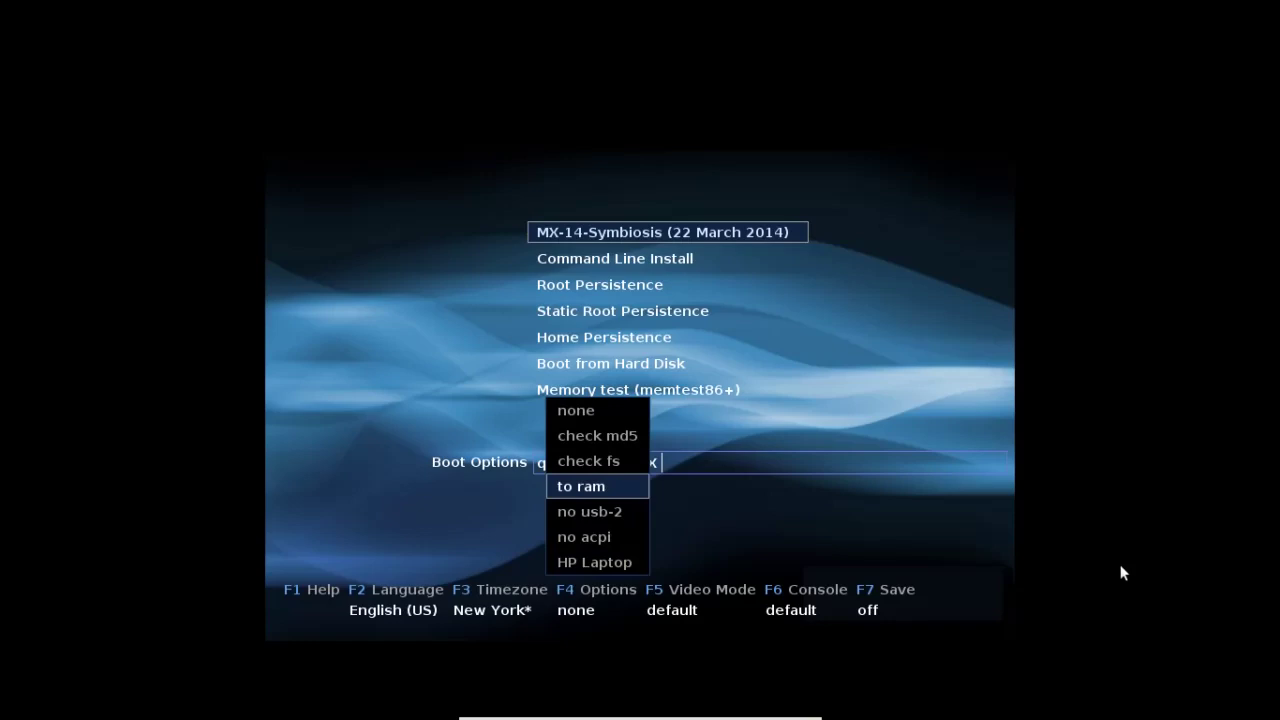
pyautogui.press('Escape')
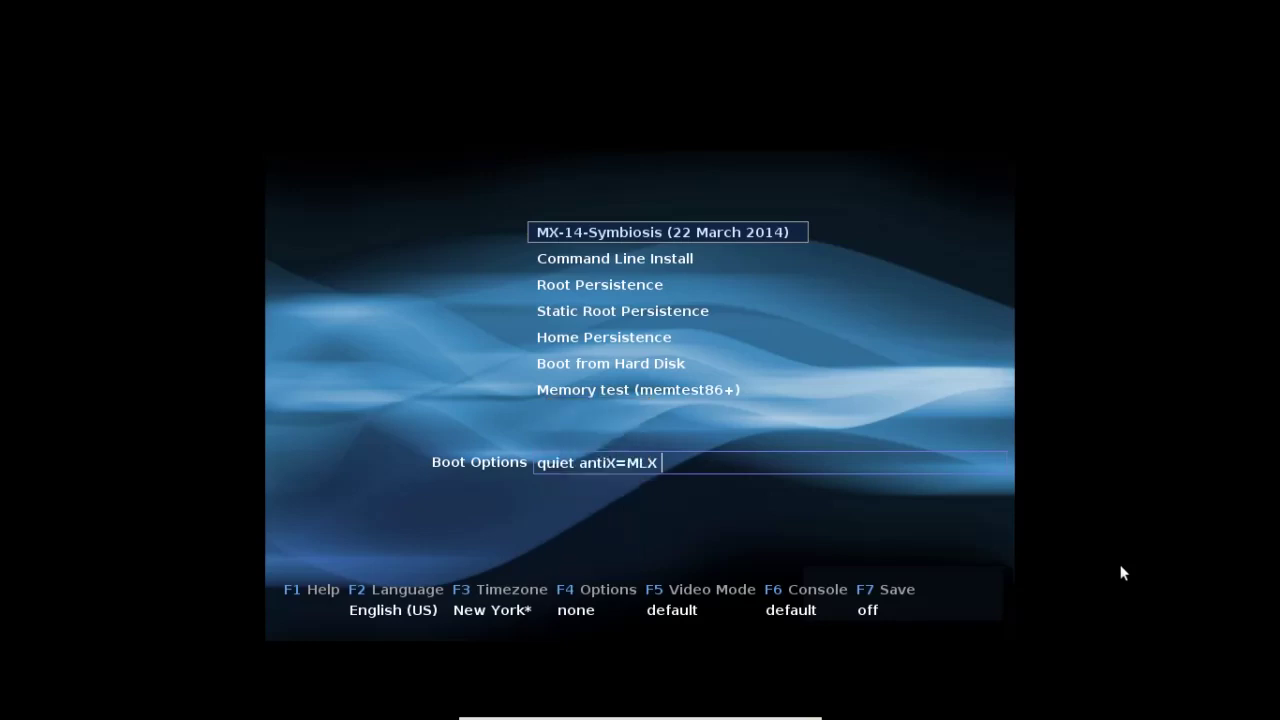
# - Leave Video Mode at default and show the Console resolution choices
pyautogui.press('F5')
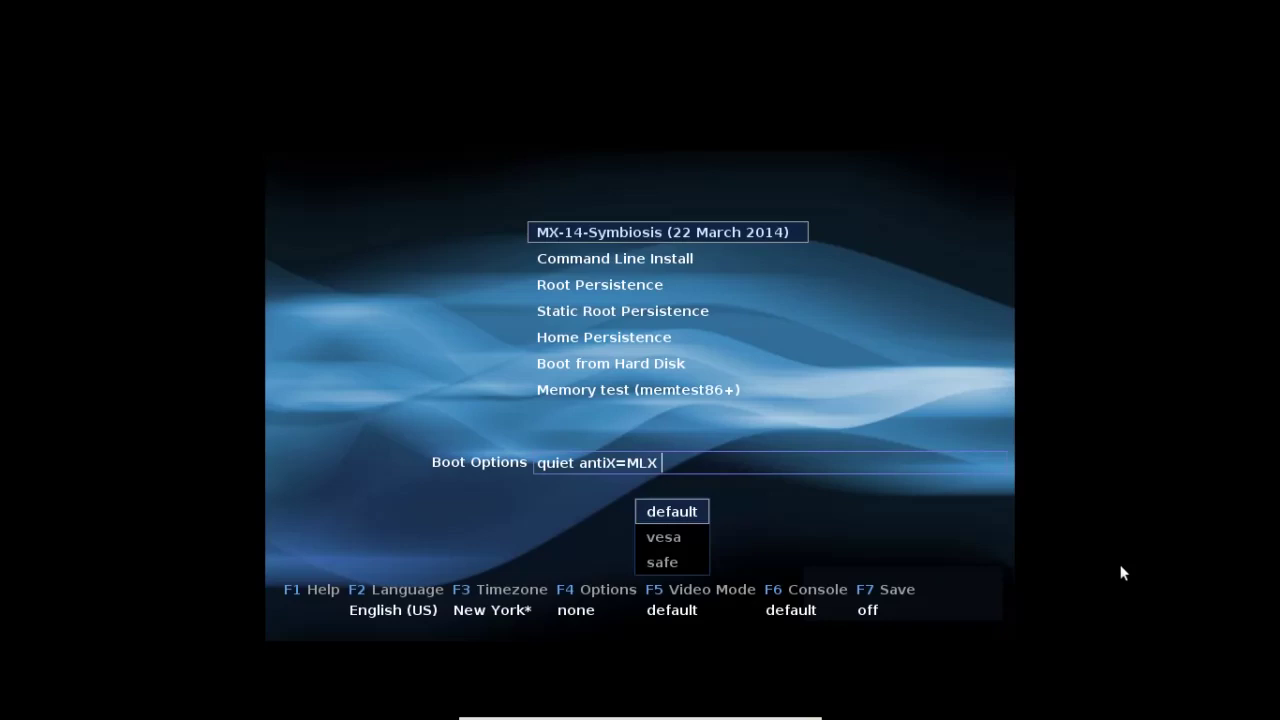
pyautogui.press('Escape')
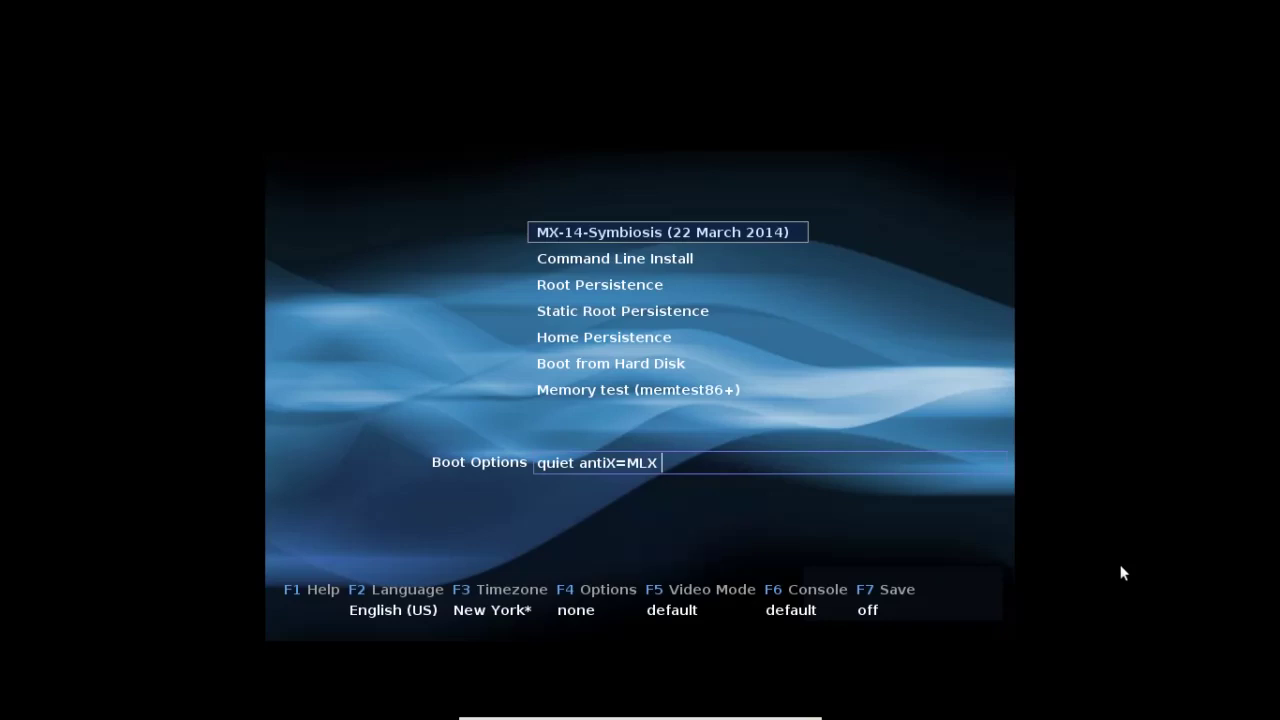
pyautogui.press('F6')
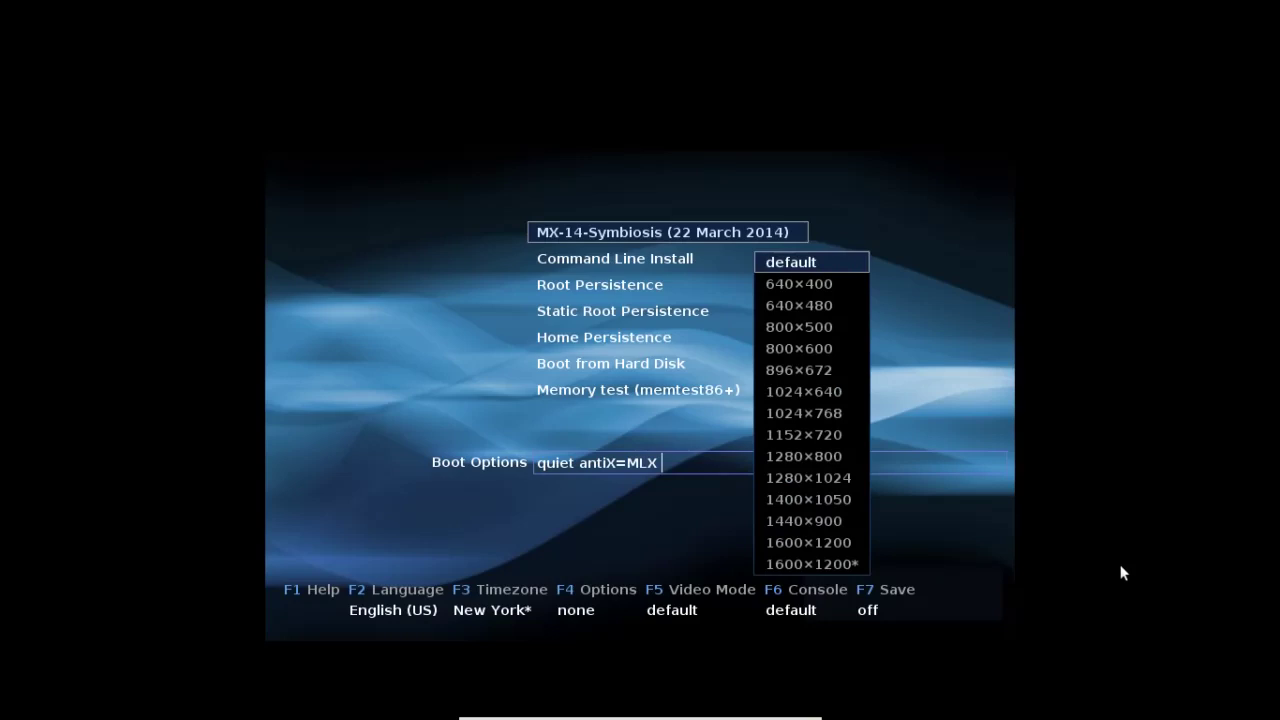
# - Keep console resolution at default and set Save bootloader settings to 'both'
pyautogui.press('Escape')
pyautogui.press('F7')
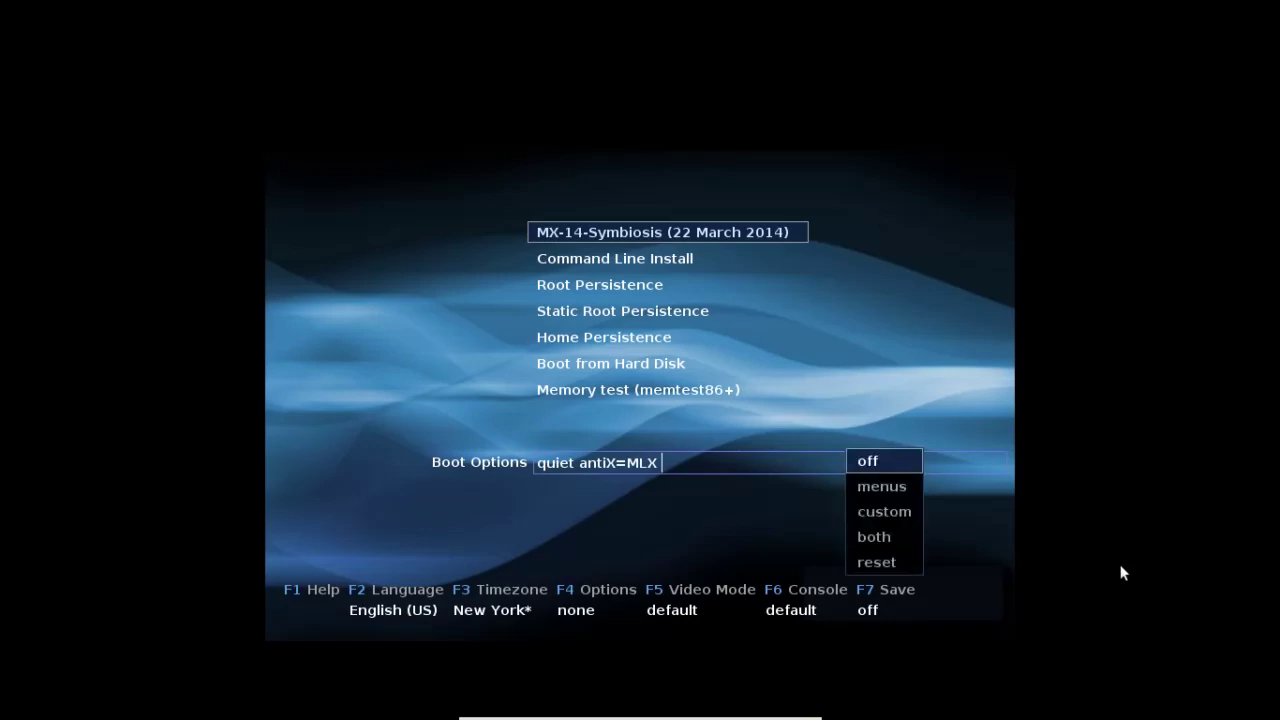
pyautogui.press('Down')
pyautogui.press('Down')
pyautogui.press('Down')
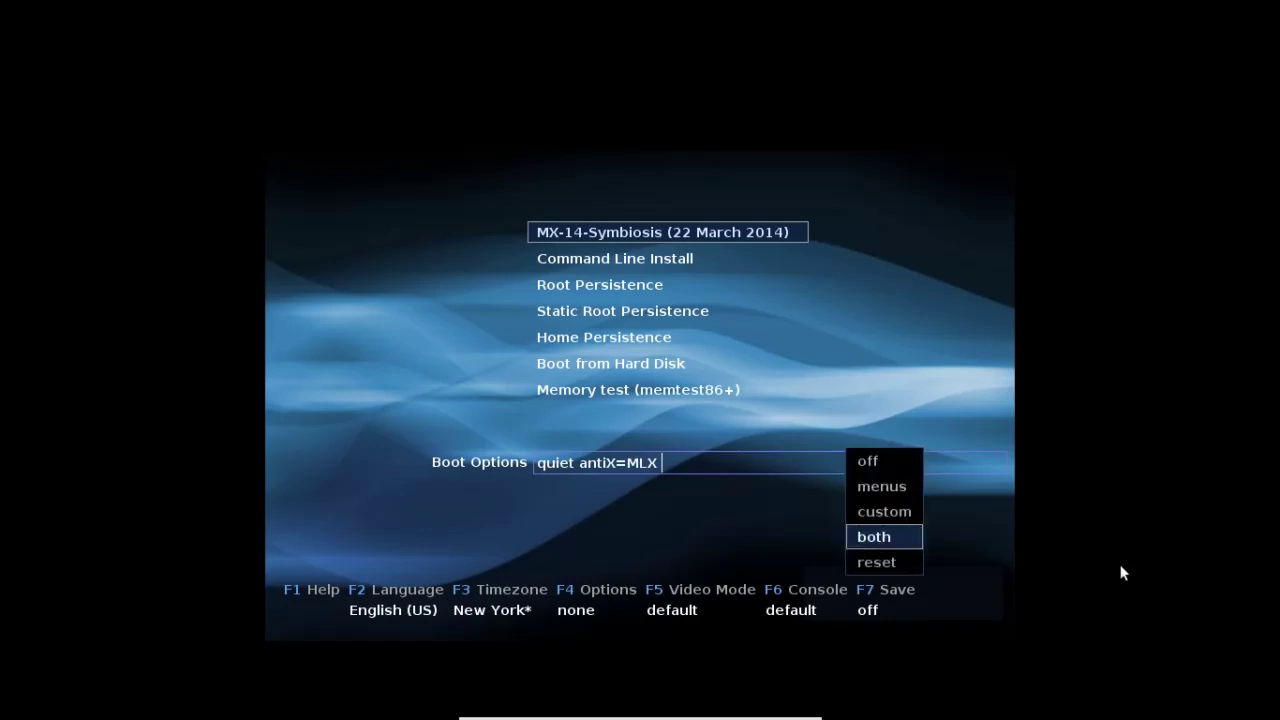
pyautogui.press('Up')
pyautogui.press('Up')
pyautogui.press('Down')
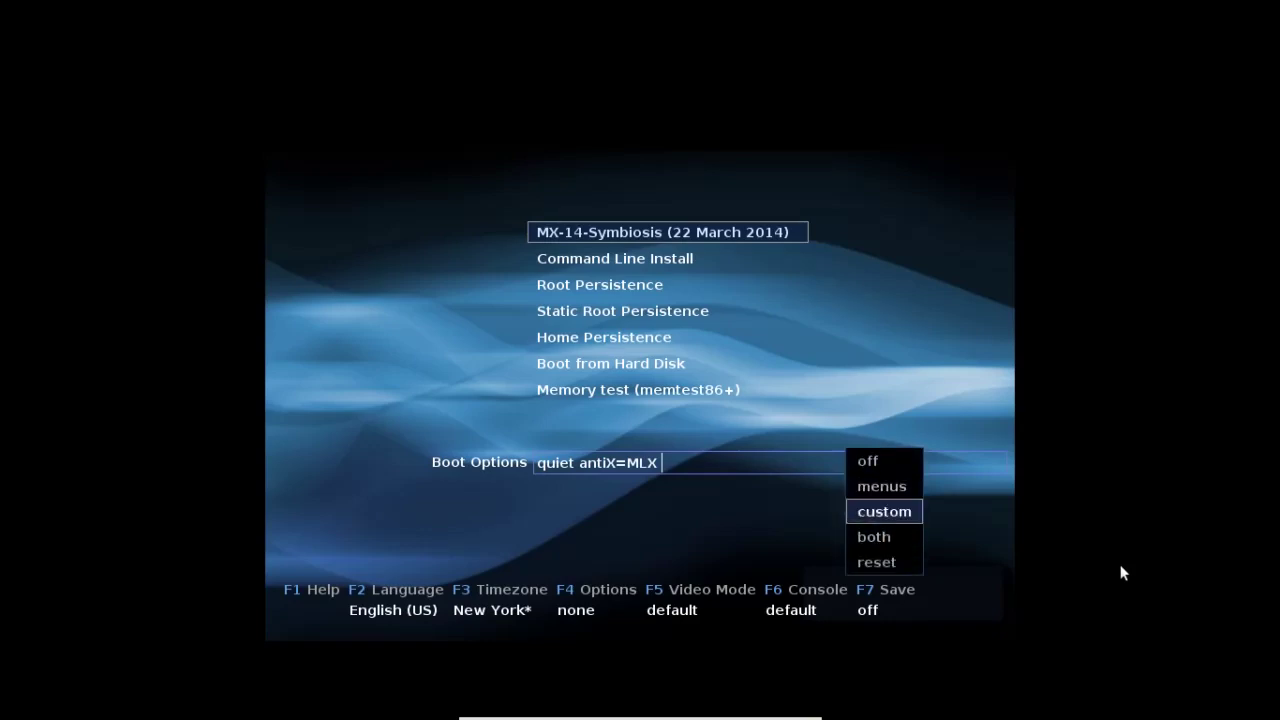
pyautogui.press('Up')
pyautogui.press('Down')
pyautogui.press('Down')
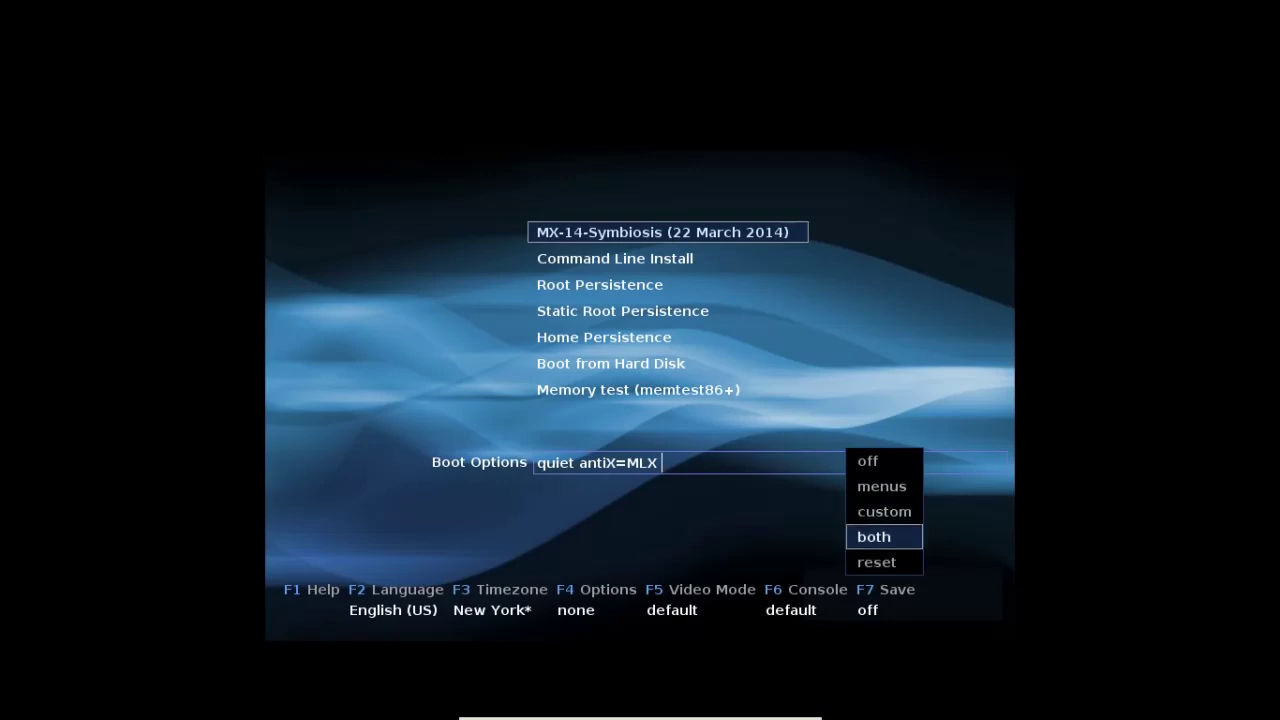
pyautogui.press('Return')
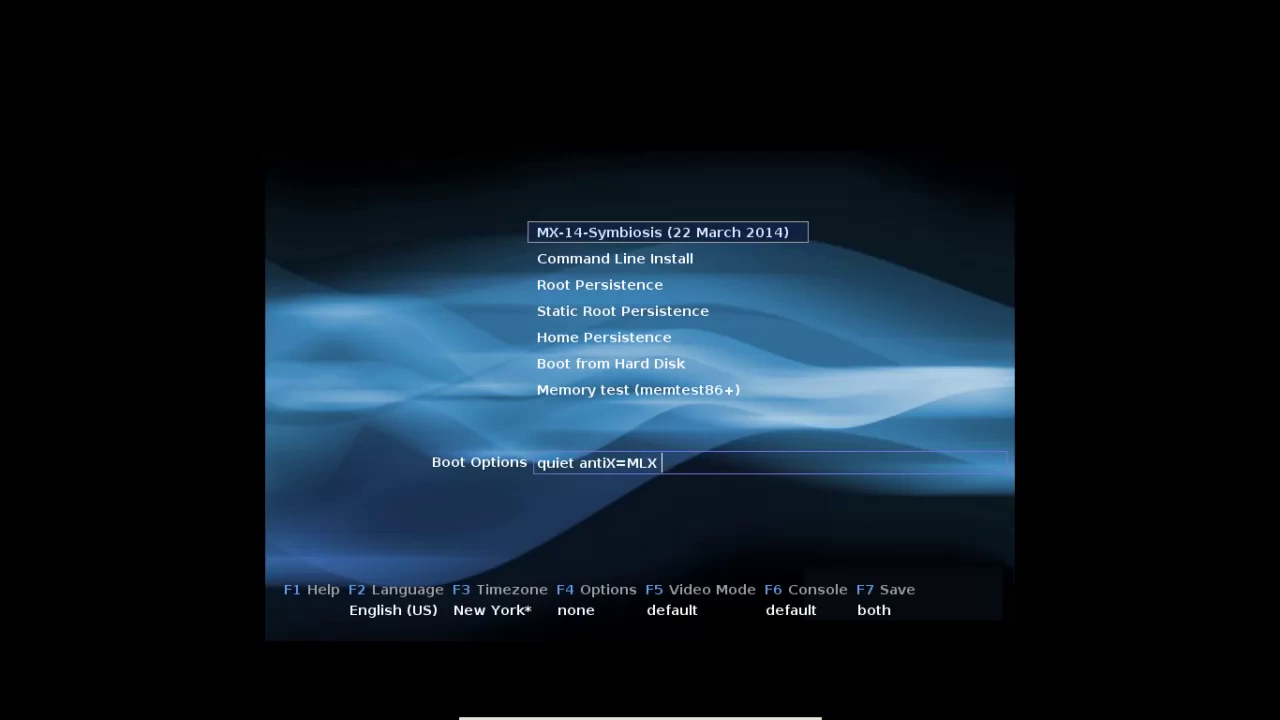
# - Review the options of each boot entry down to Memory test, then head back toward MX-14-Symbiosis
pyautogui.press('Down')
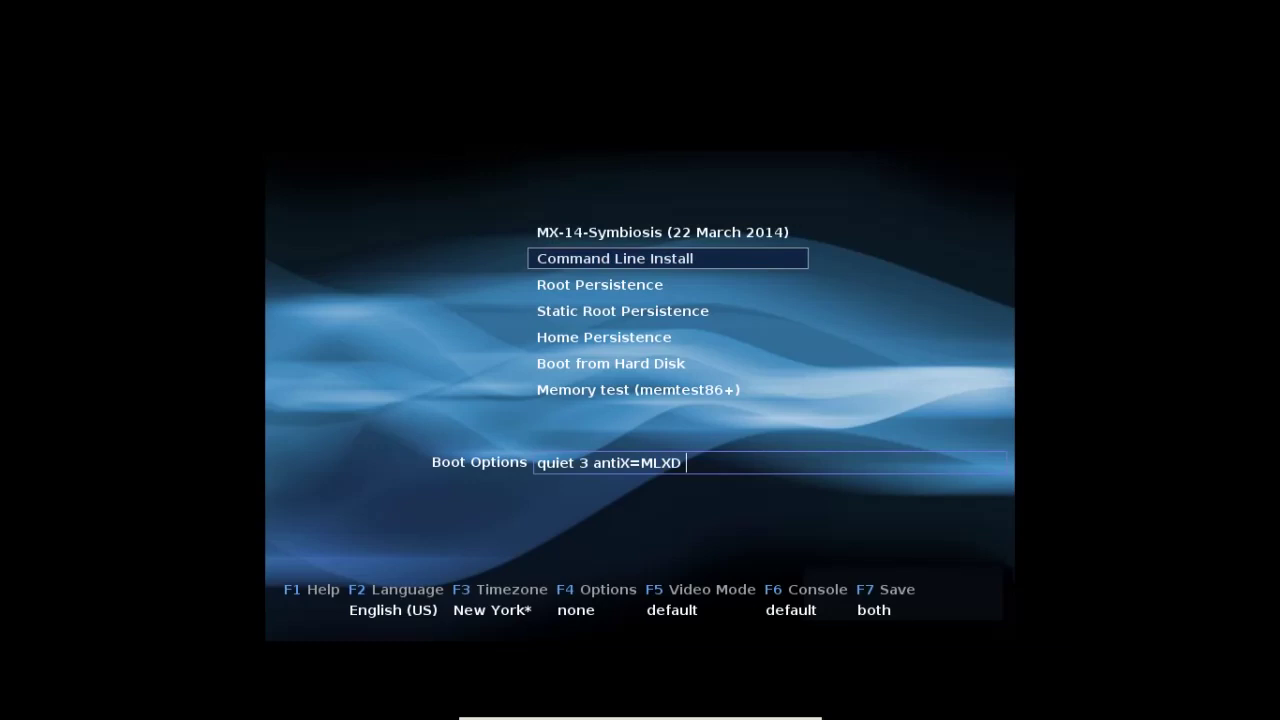
pyautogui.press('Down')
pyautogui.press('Up')
pyautogui.press('Down')
pyautogui.press('Down')
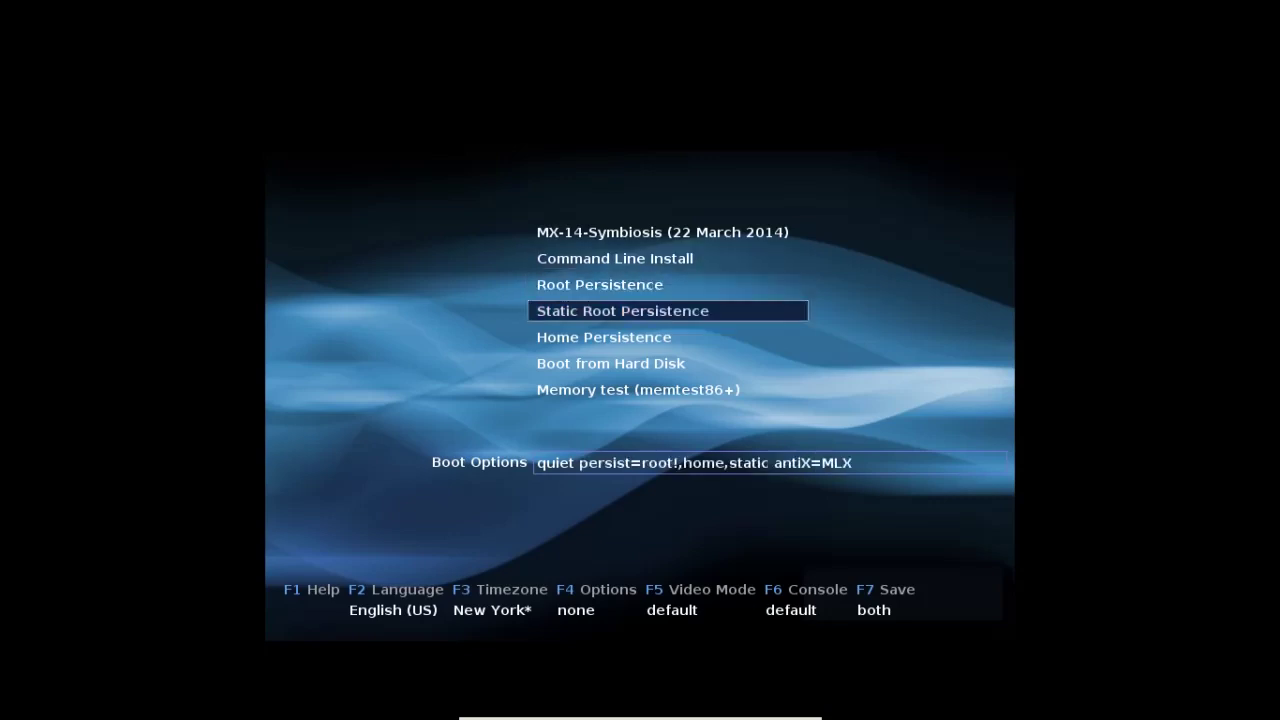
pyautogui.press('Down')
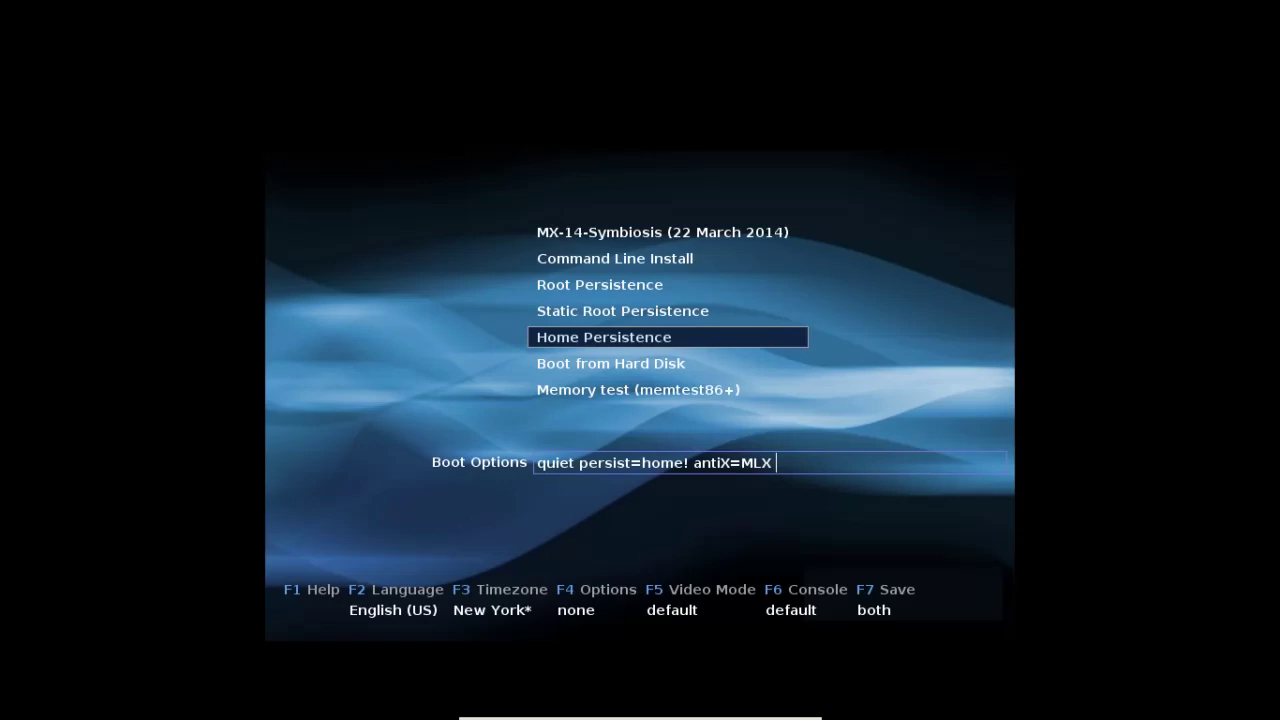
pyautogui.press('Down')
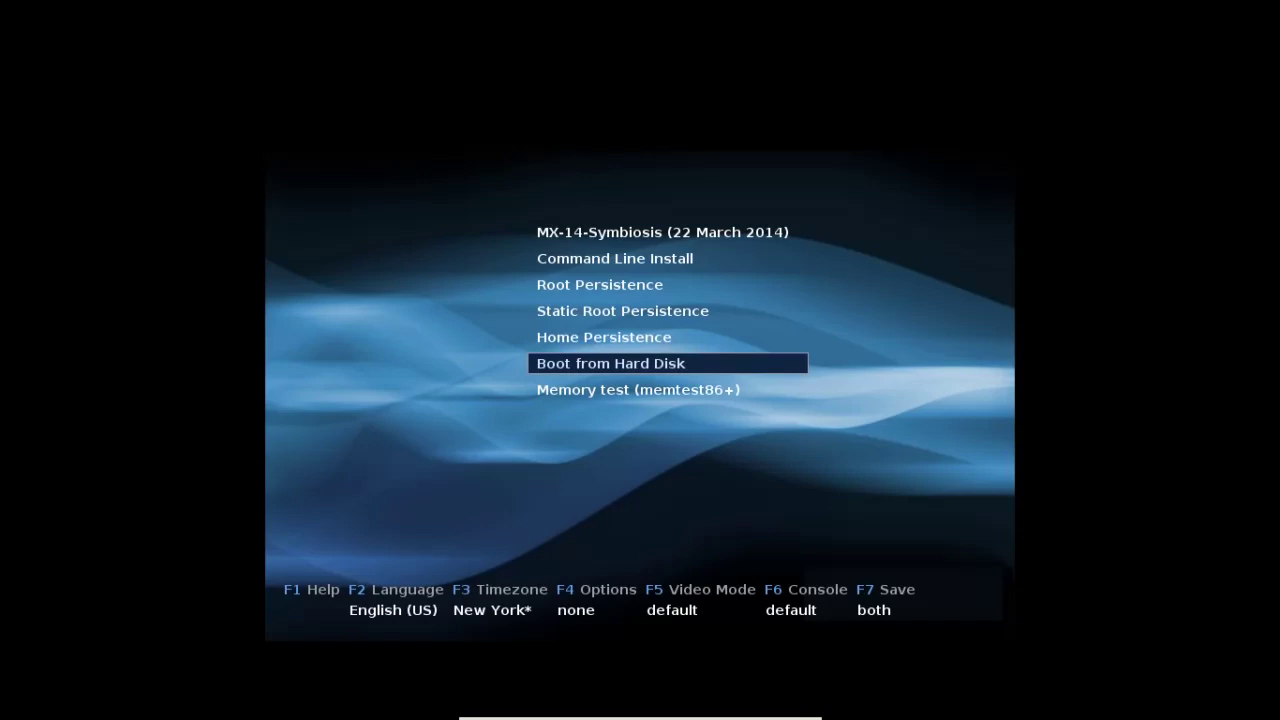
pyautogui.press('Down')
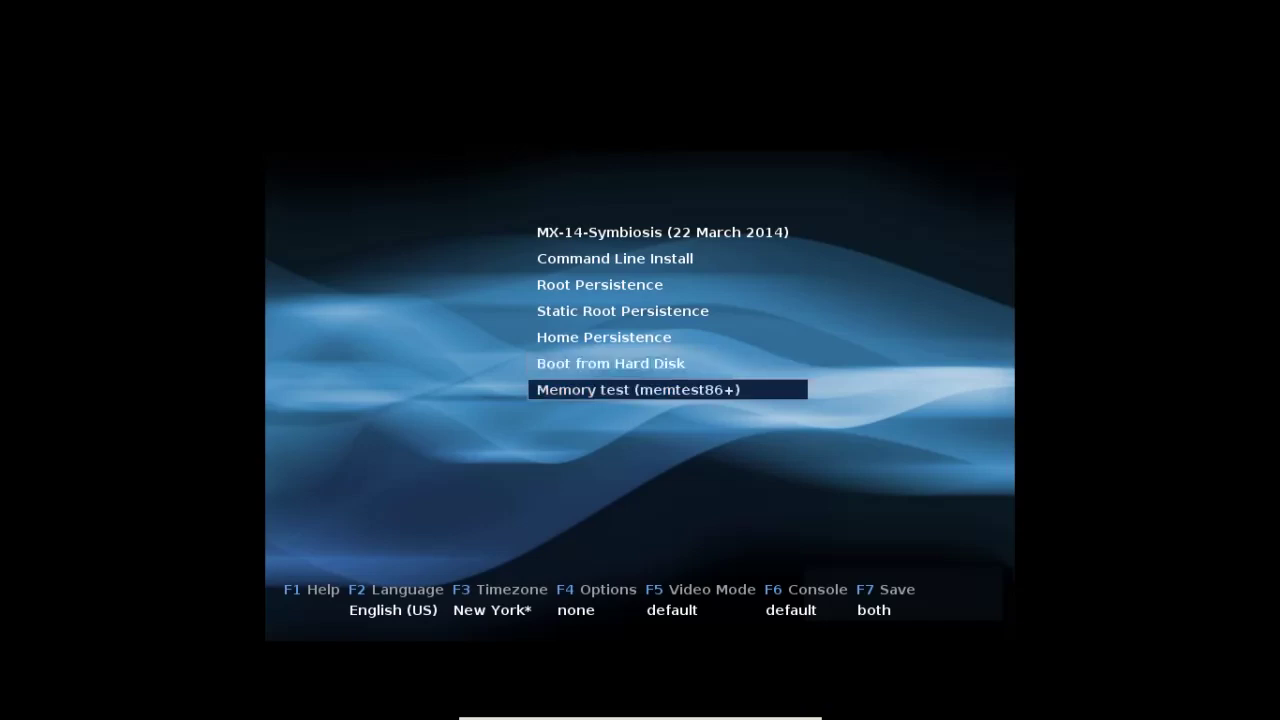
pyautogui.press('Up')
pyautogui.press('Up')
pyautogui.press('Up')
pyautogui.press('Up')
pyautogui.press('Up')
pyautogui.press('Up')
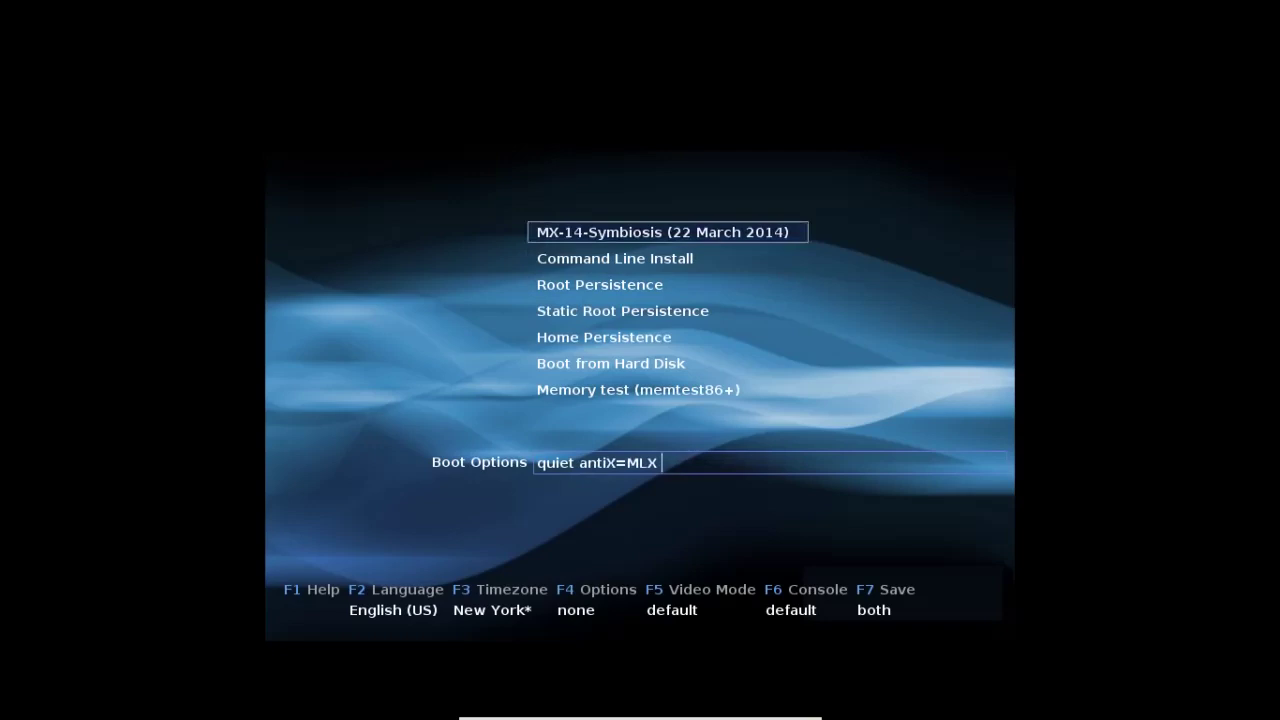
# - Boot the MX-14-Symbiosis live entry into the Xfce desktop and check the applications menu
pyautogui.press('Return')
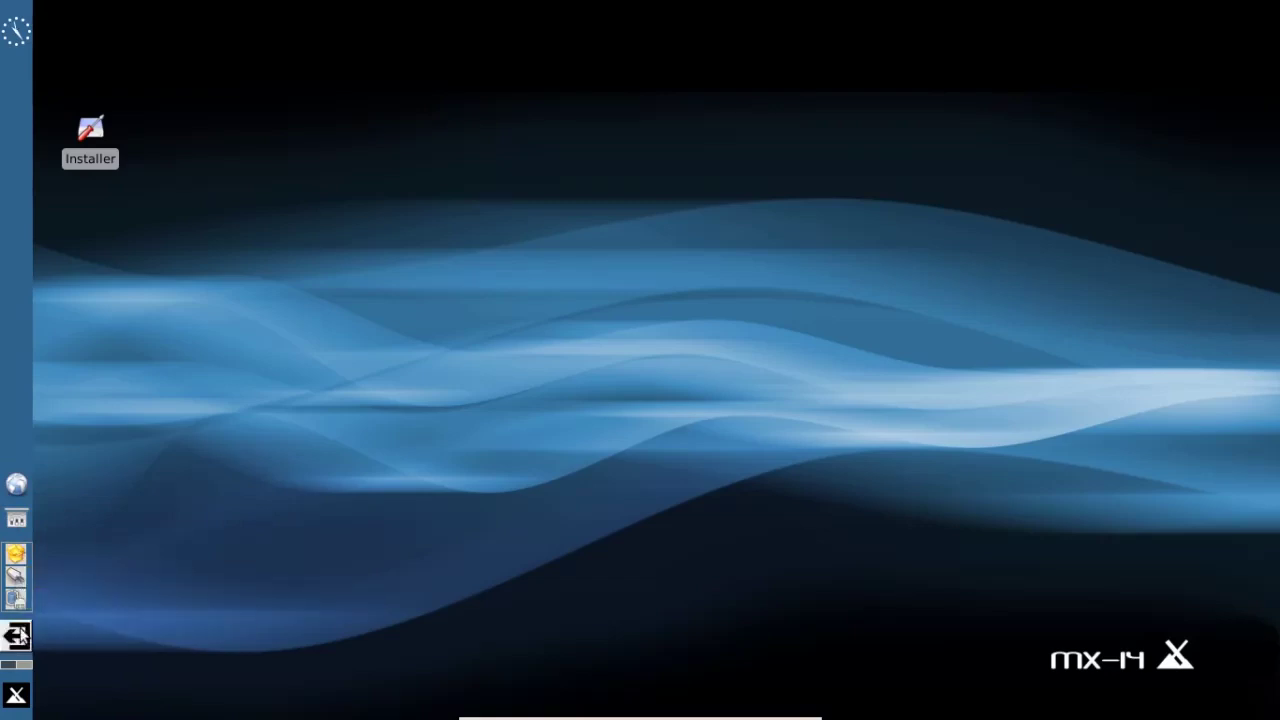
pyautogui.click(17, 696)
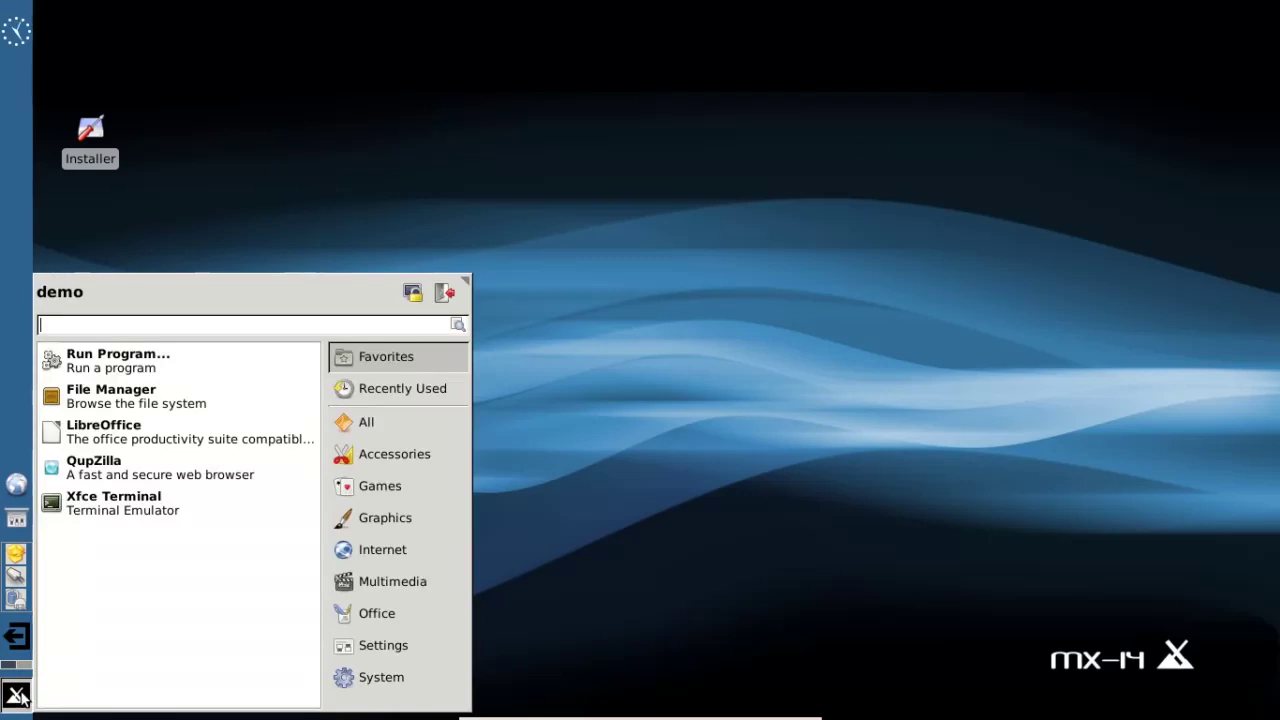
pyautogui.click(17, 696)
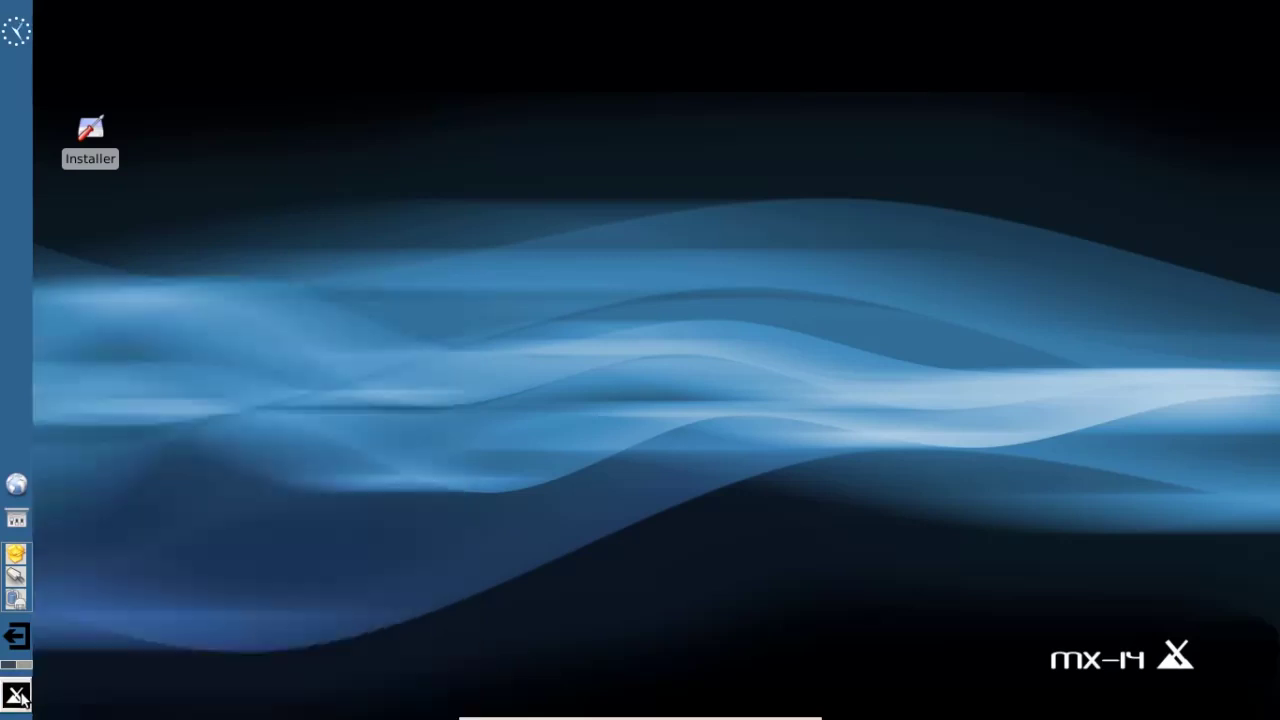
# - Open the Orage calendar, close its window and quit it from the tray icon
pyautogui.click(15, 33)
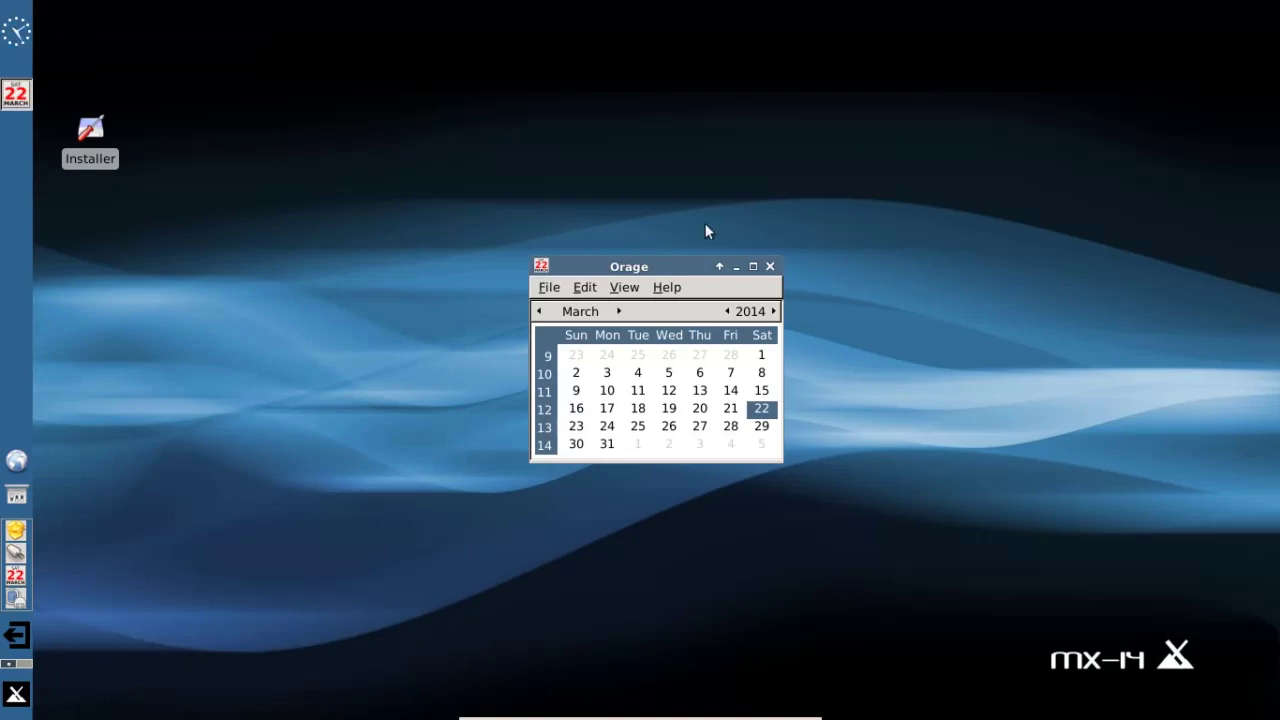
pyautogui.click(770, 268)
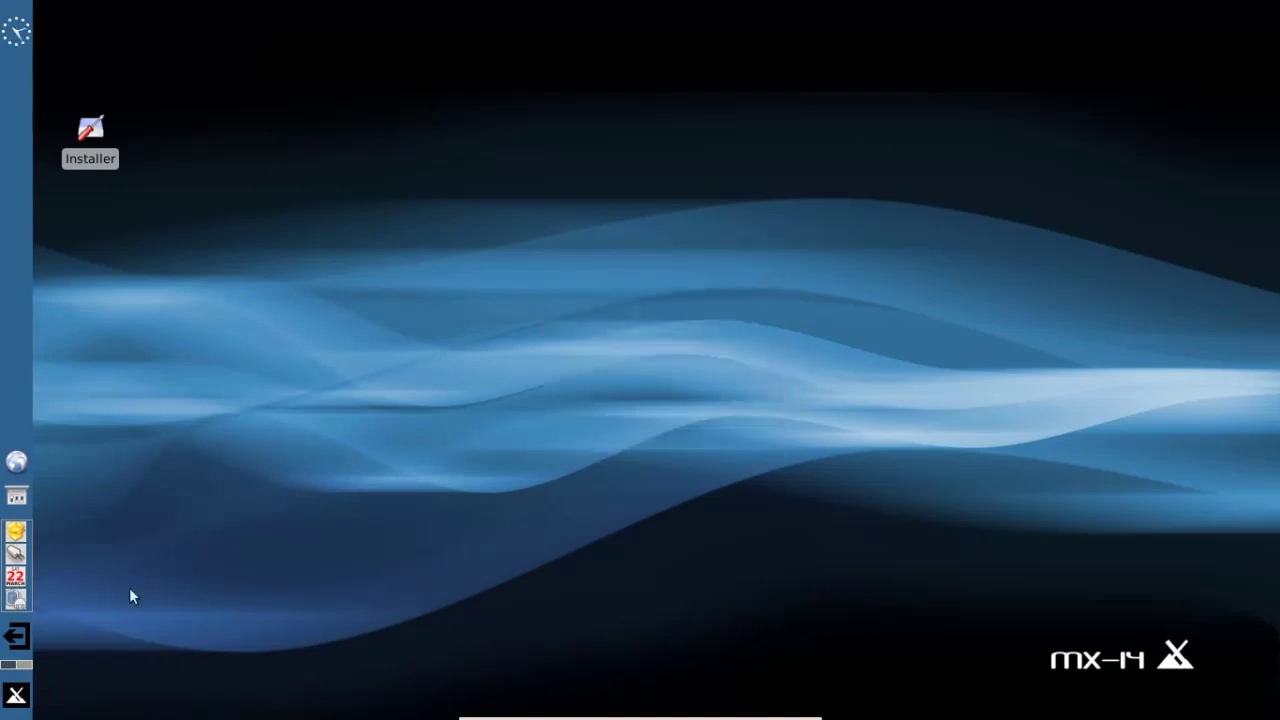
pyautogui.rightClick(12, 578)
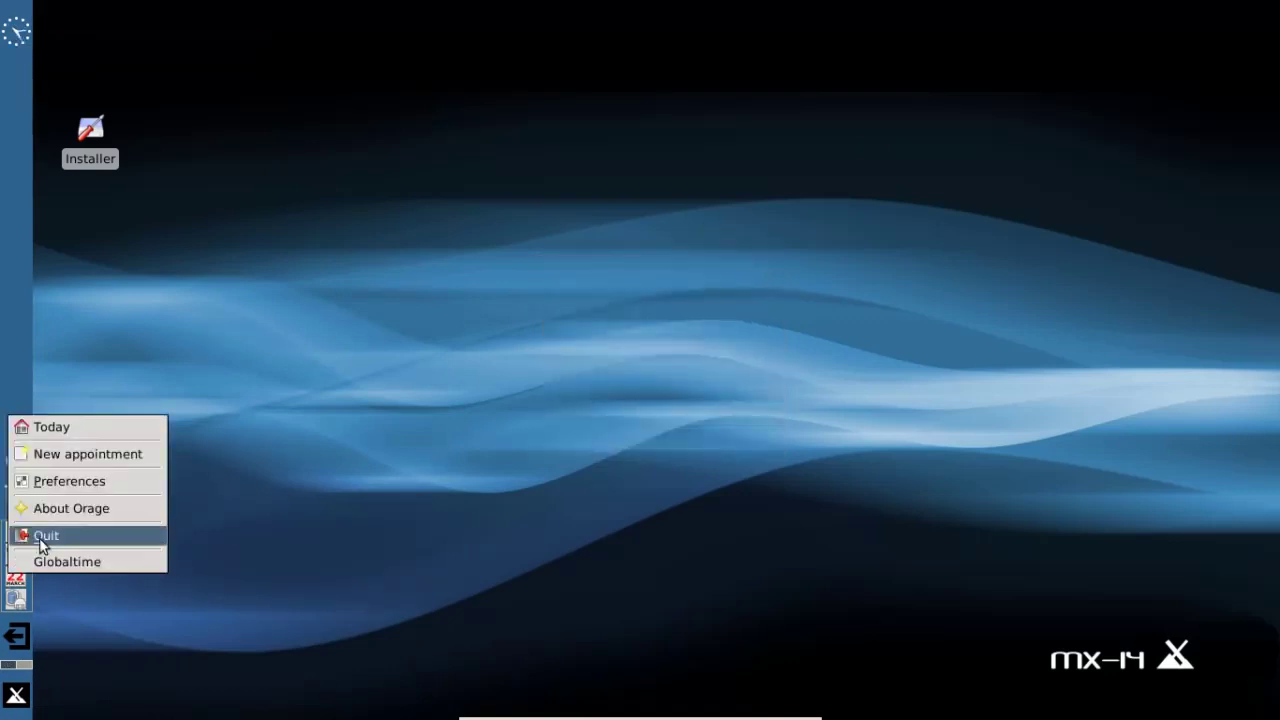
pyautogui.click(40, 534)
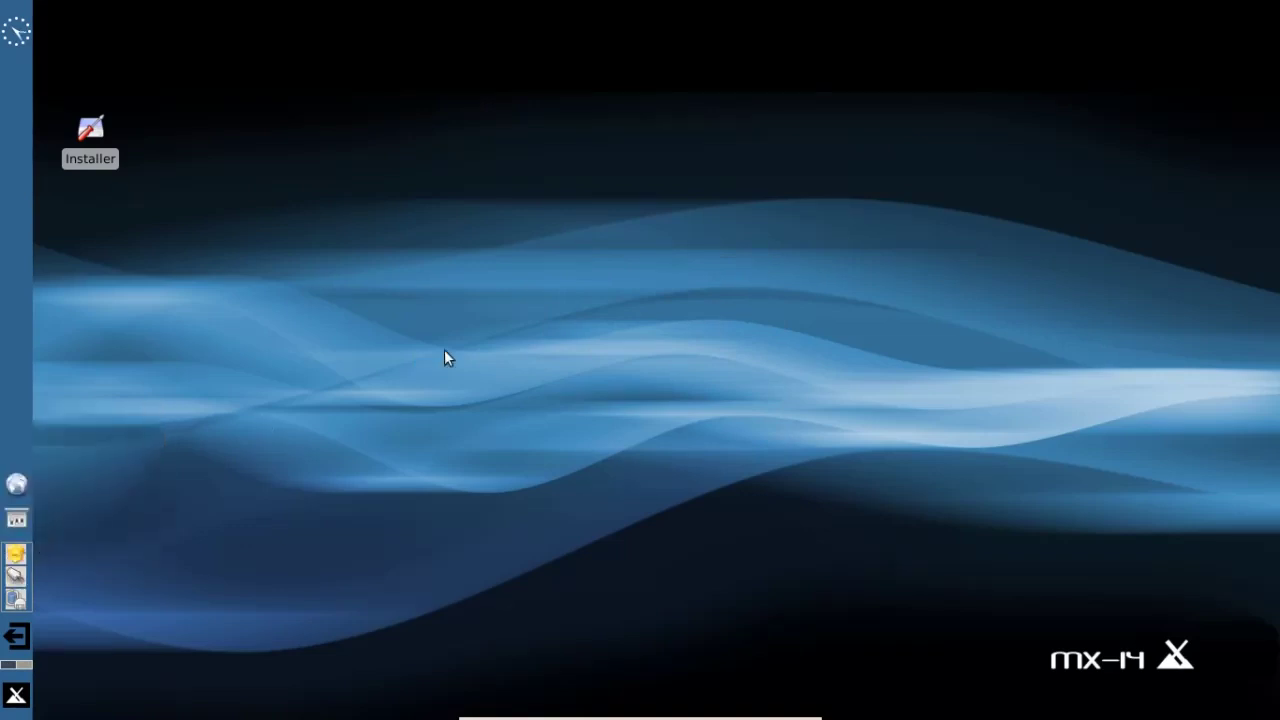
# - Launch the MX-14 Installer from the desktop icon and accept the Terms of Use
pyautogui.click(90, 137)
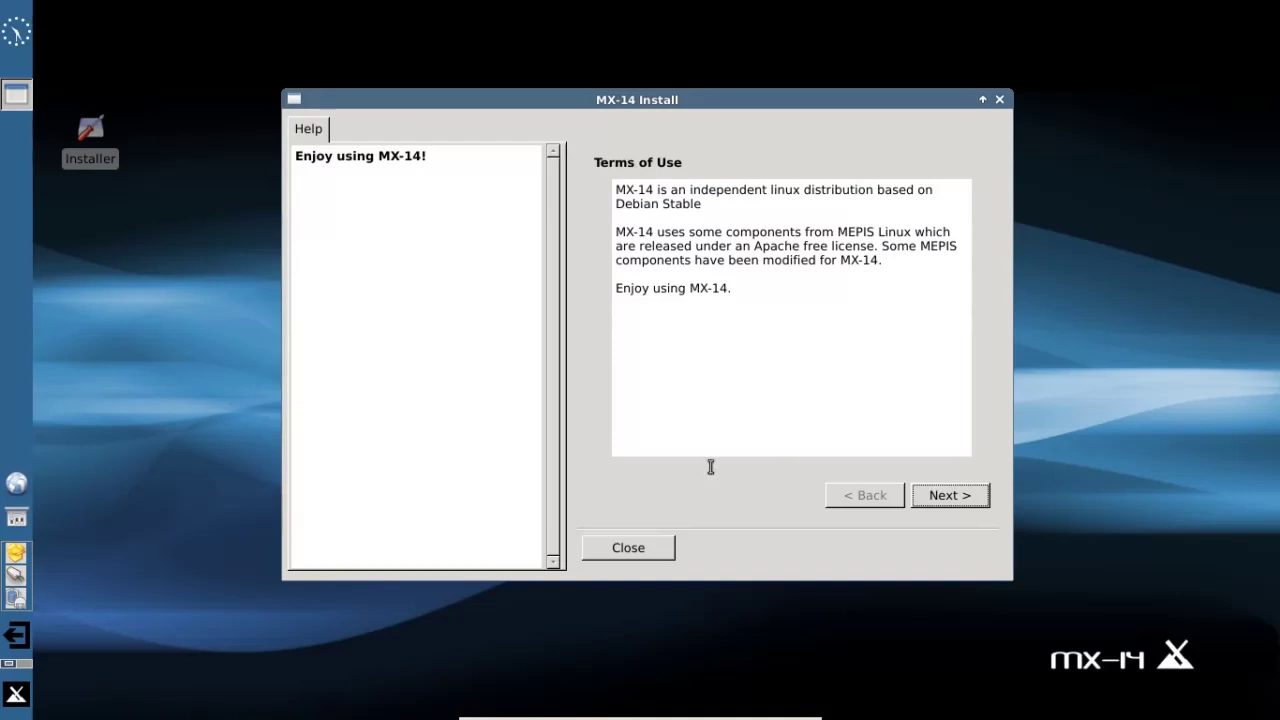
pyautogui.click(953, 494)
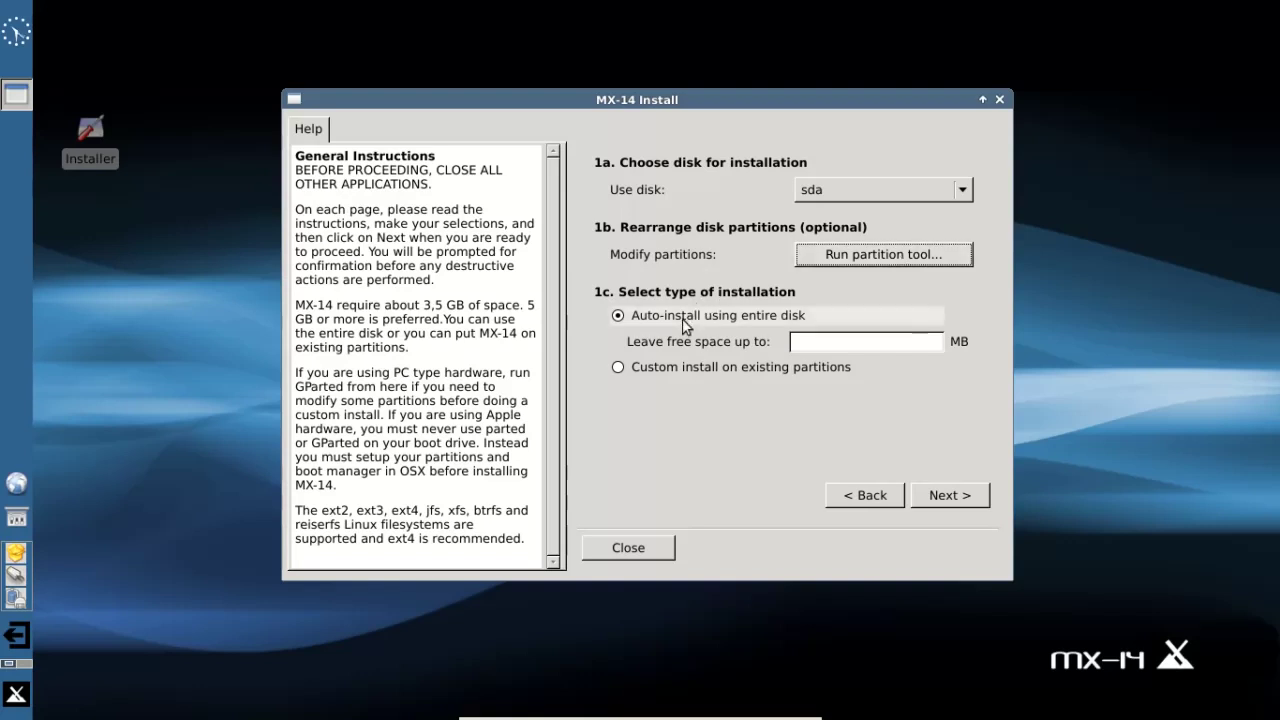
# - Choose Custom install on existing partitions: root sda1, swap none, /home on root
pyautogui.click(697, 369)
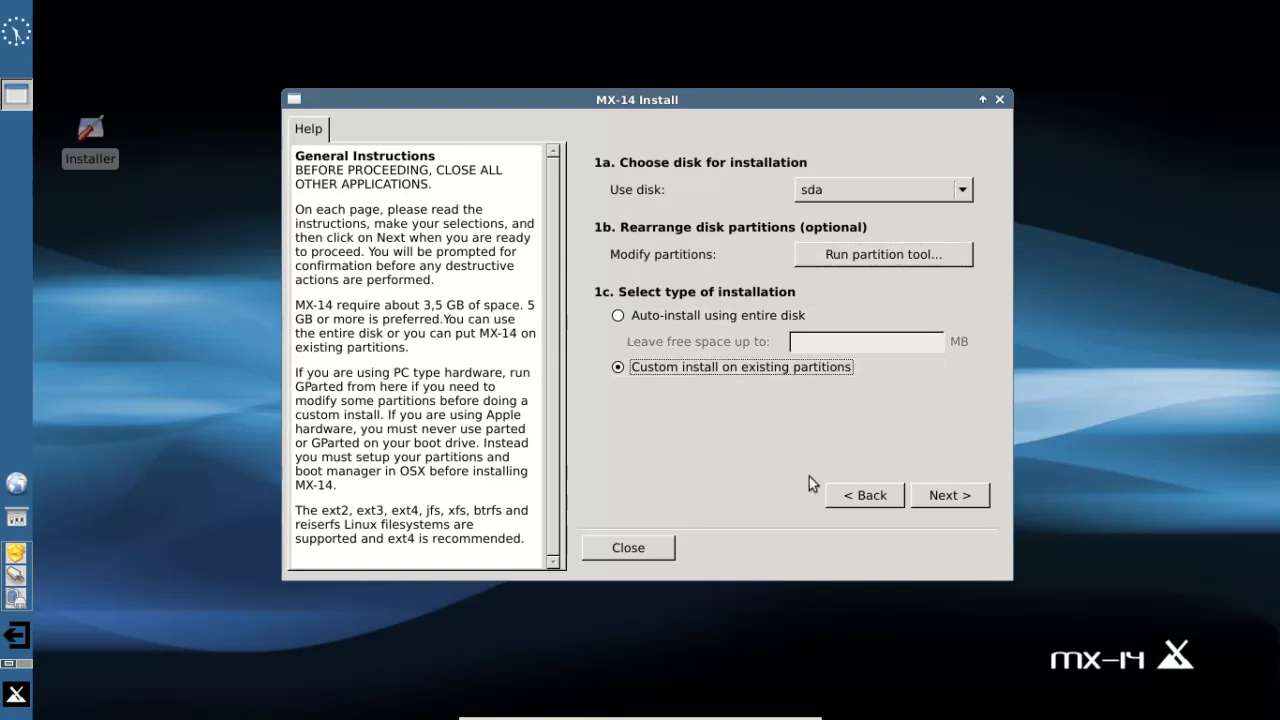
pyautogui.click(955, 497)
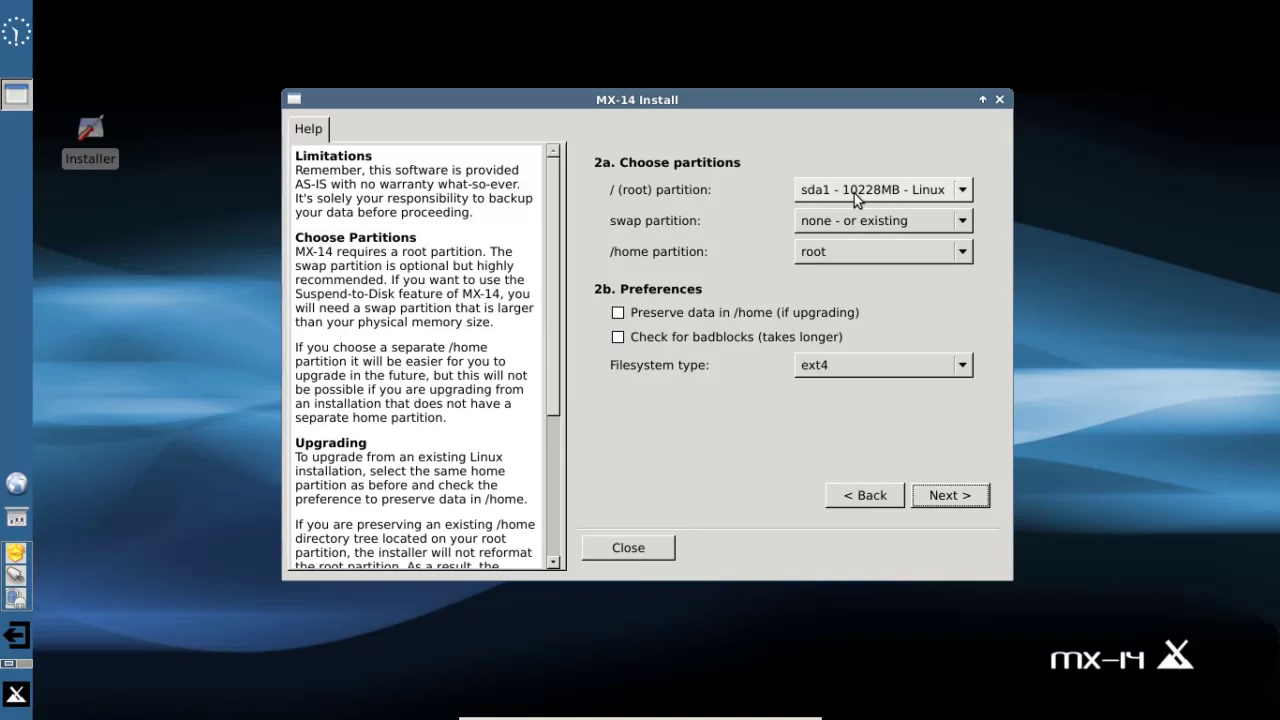
pyautogui.click(845, 218)
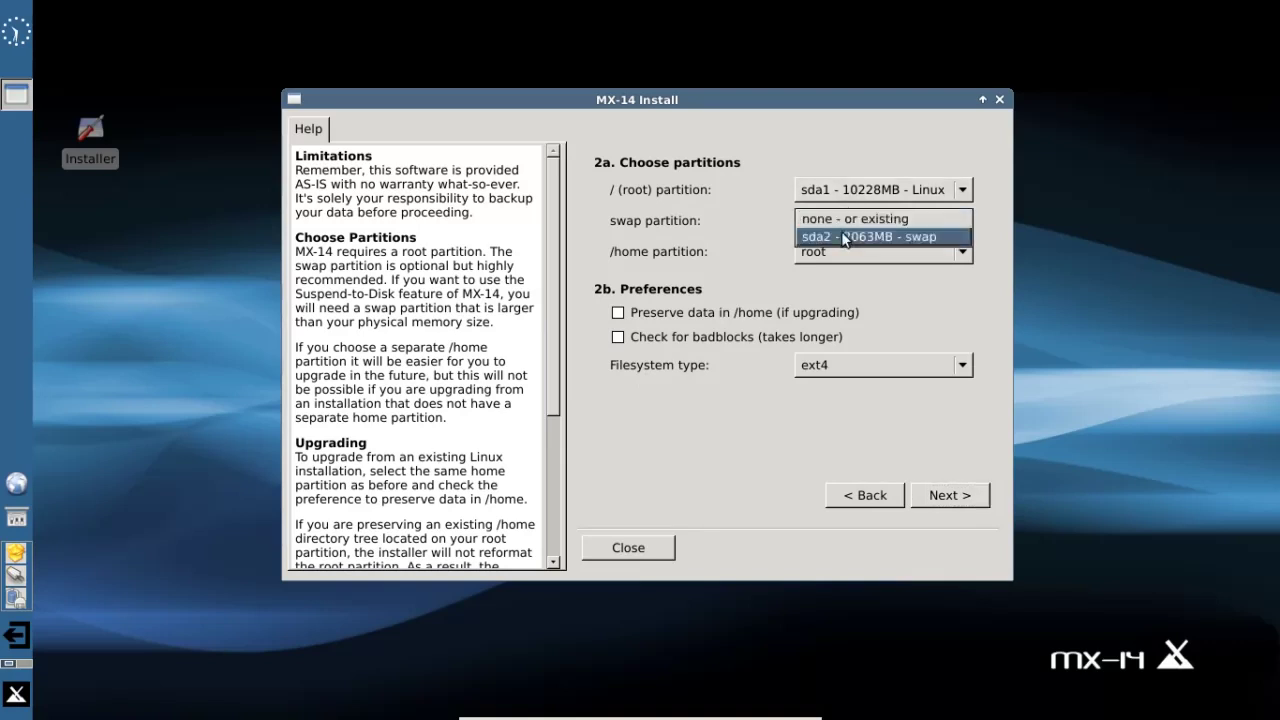
pyautogui.click(861, 219)
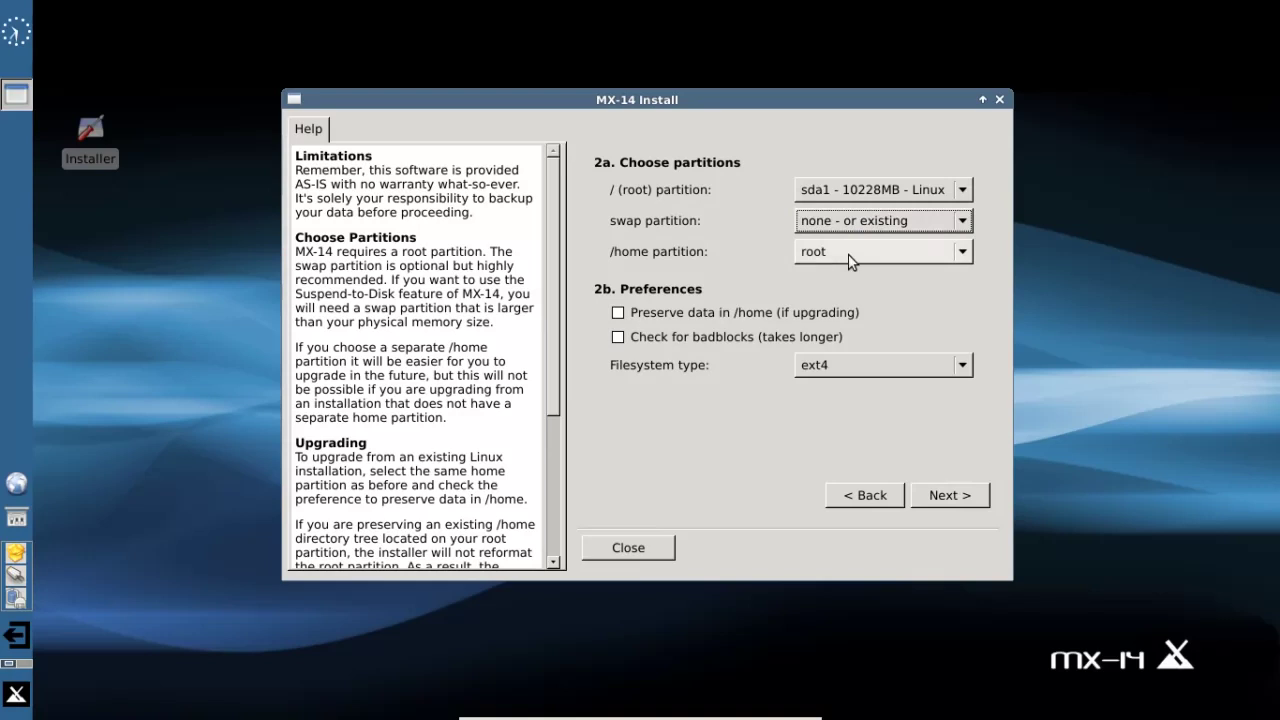
pyautogui.click(849, 261)
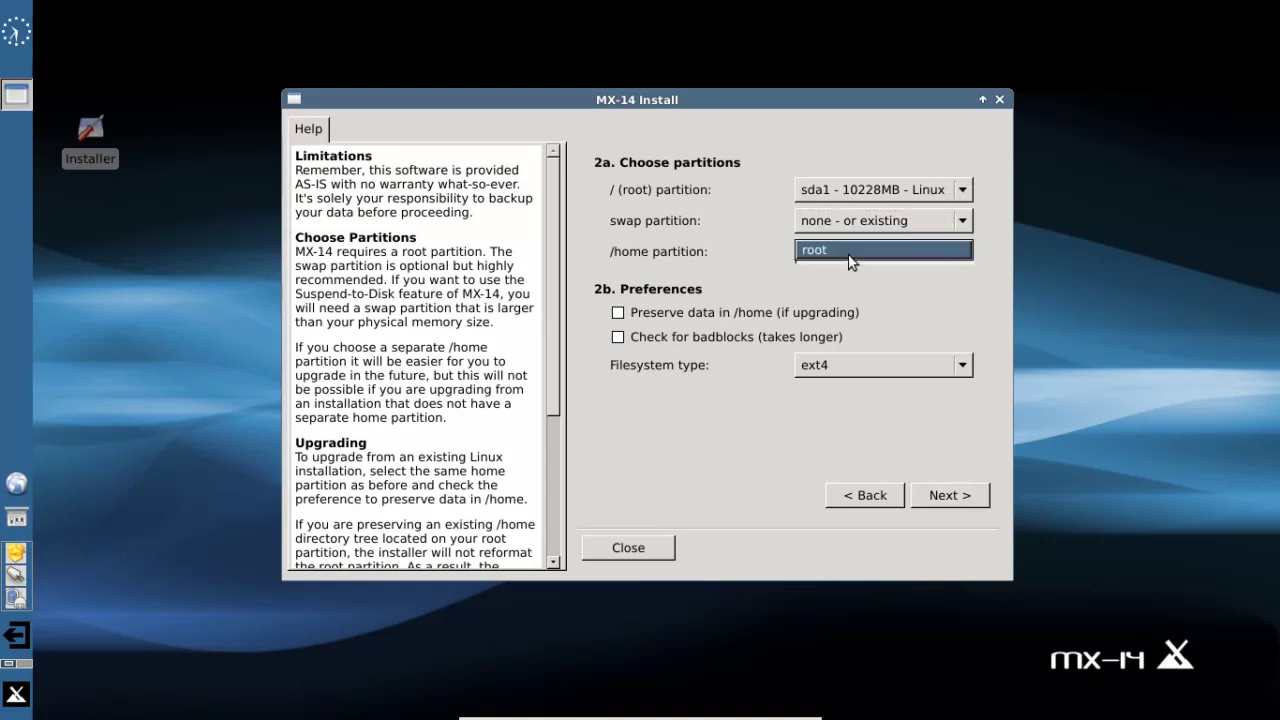
pyautogui.click(765, 261)
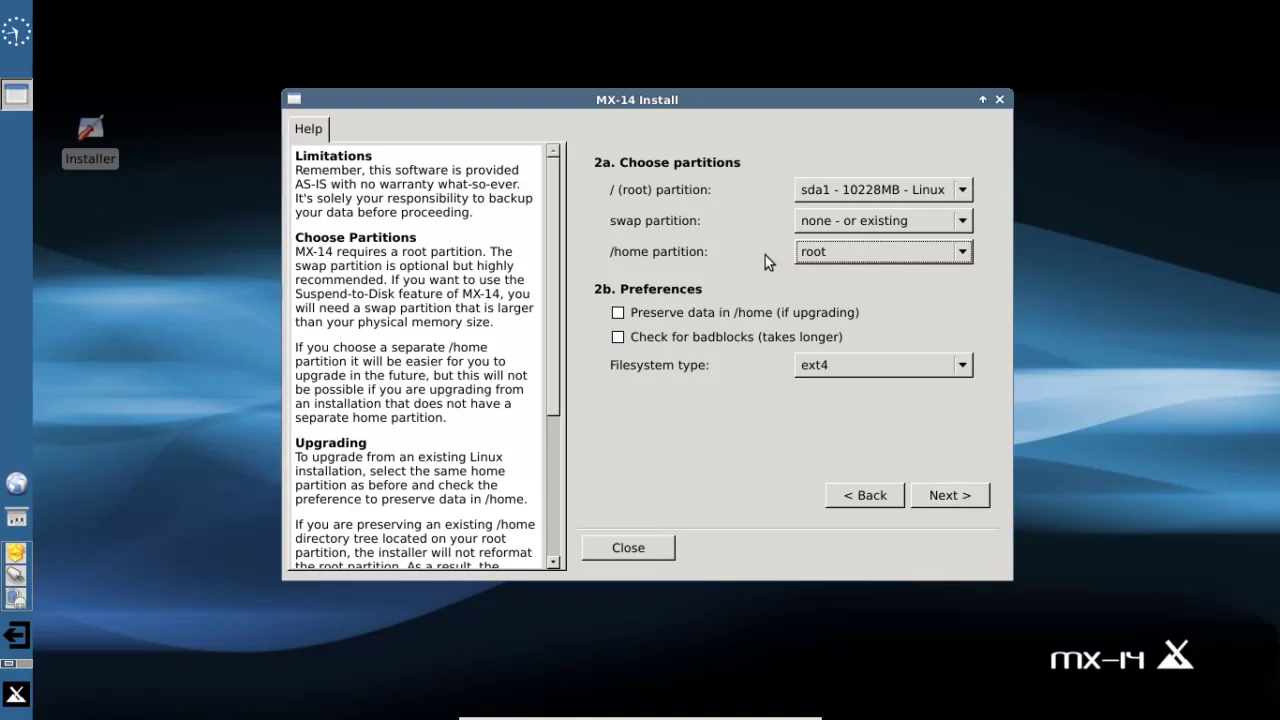
pyautogui.click(892, 258)
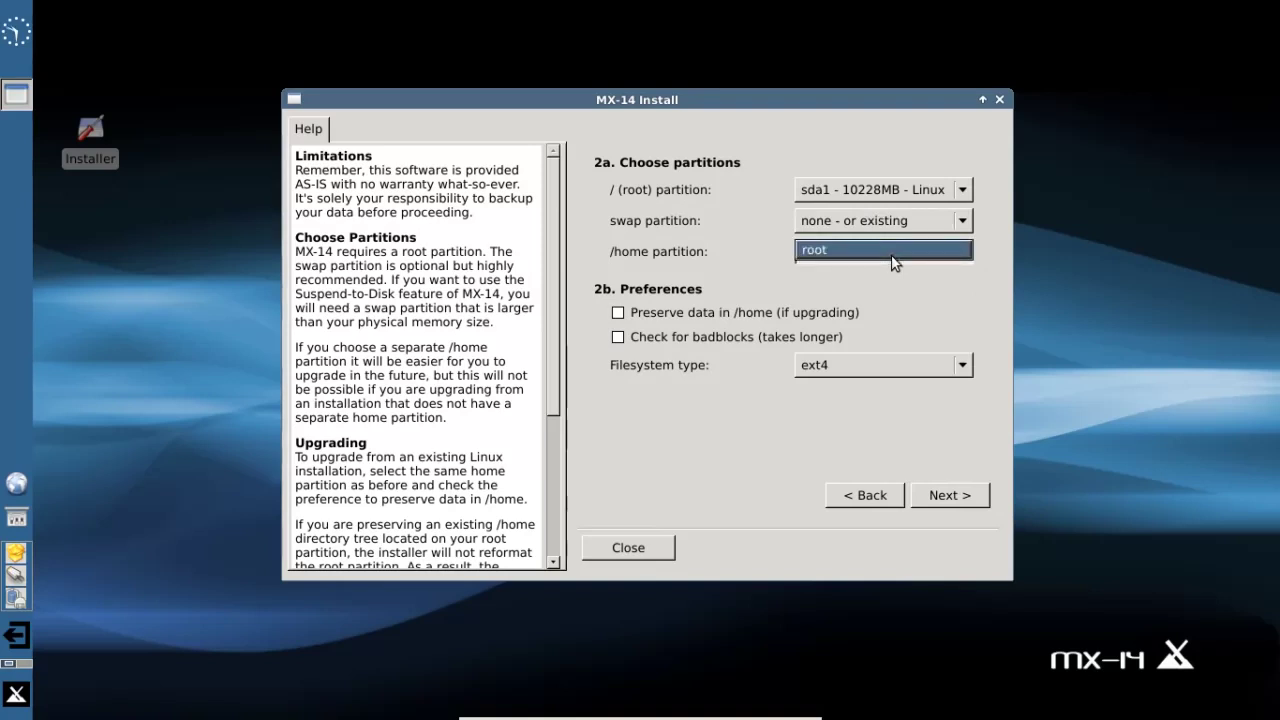
pyautogui.click(716, 235)
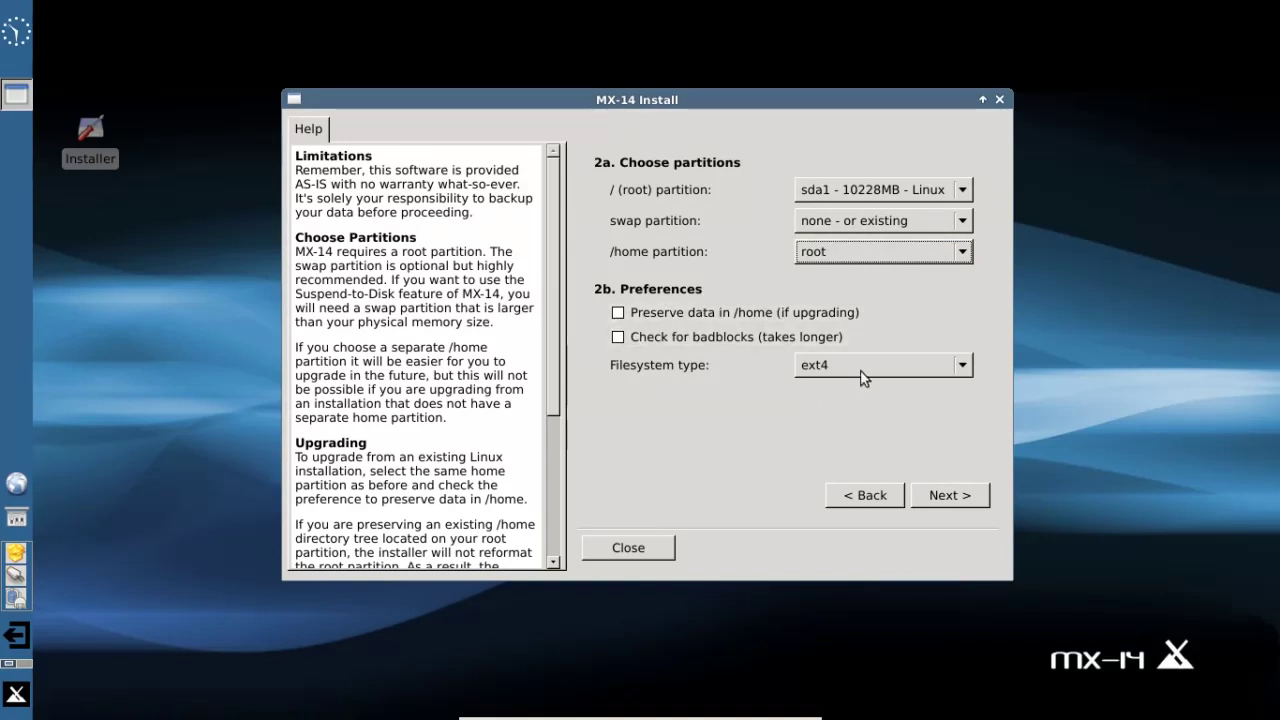
# - Start the installation and confirm formatting the sda1 root partition
pyautogui.click(944, 499)
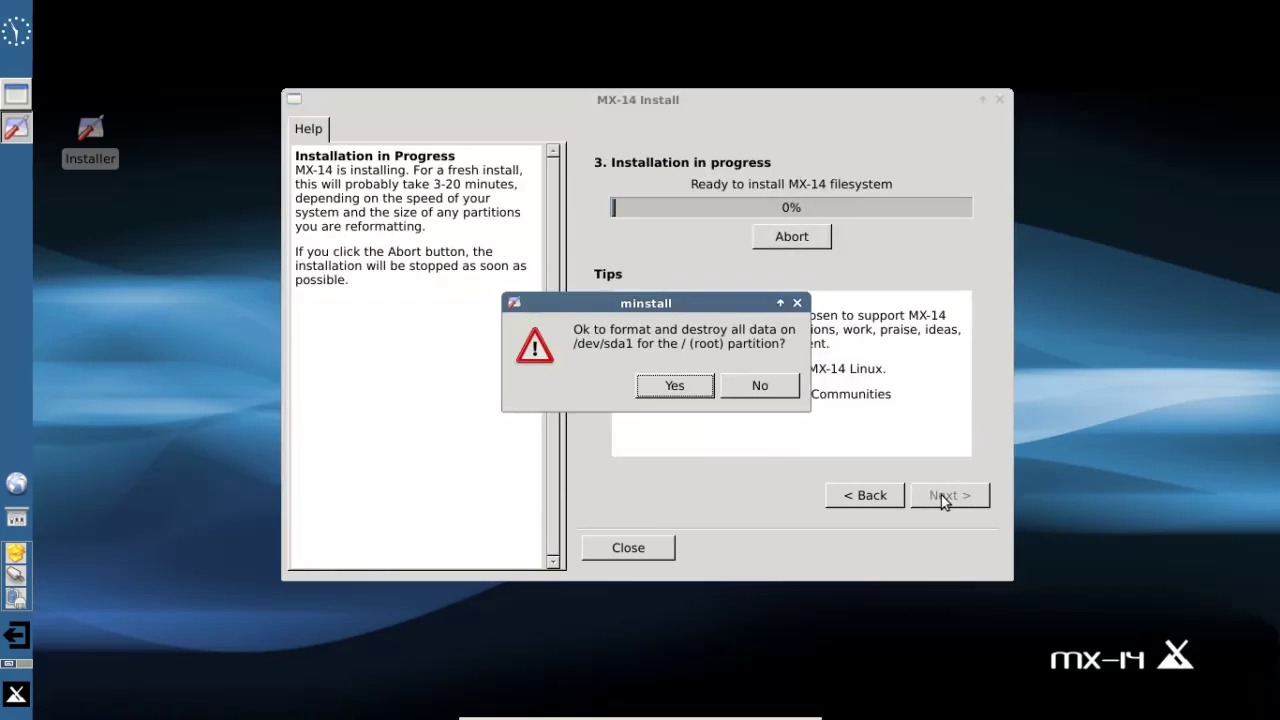
pyautogui.click(697, 386)
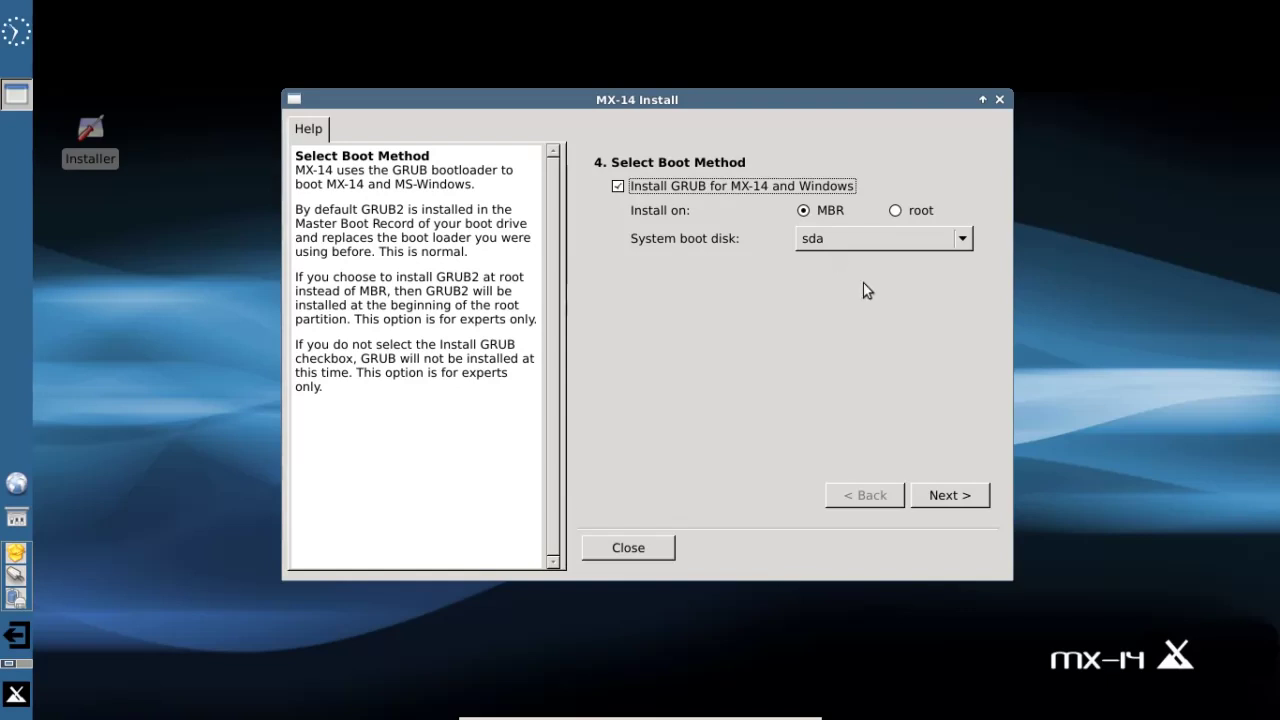
# - Confirm installing the GRUB bootloader to the MBR of sda
pyautogui.click(946, 497)
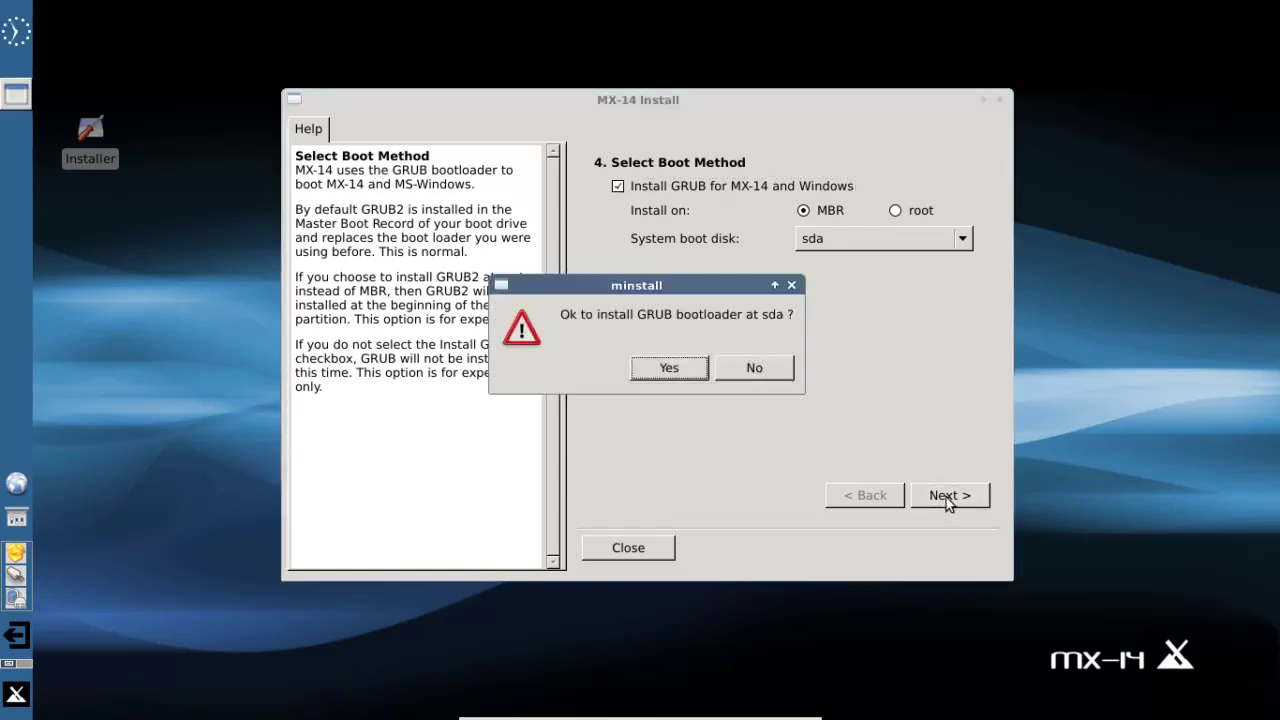
pyautogui.click(664, 368)
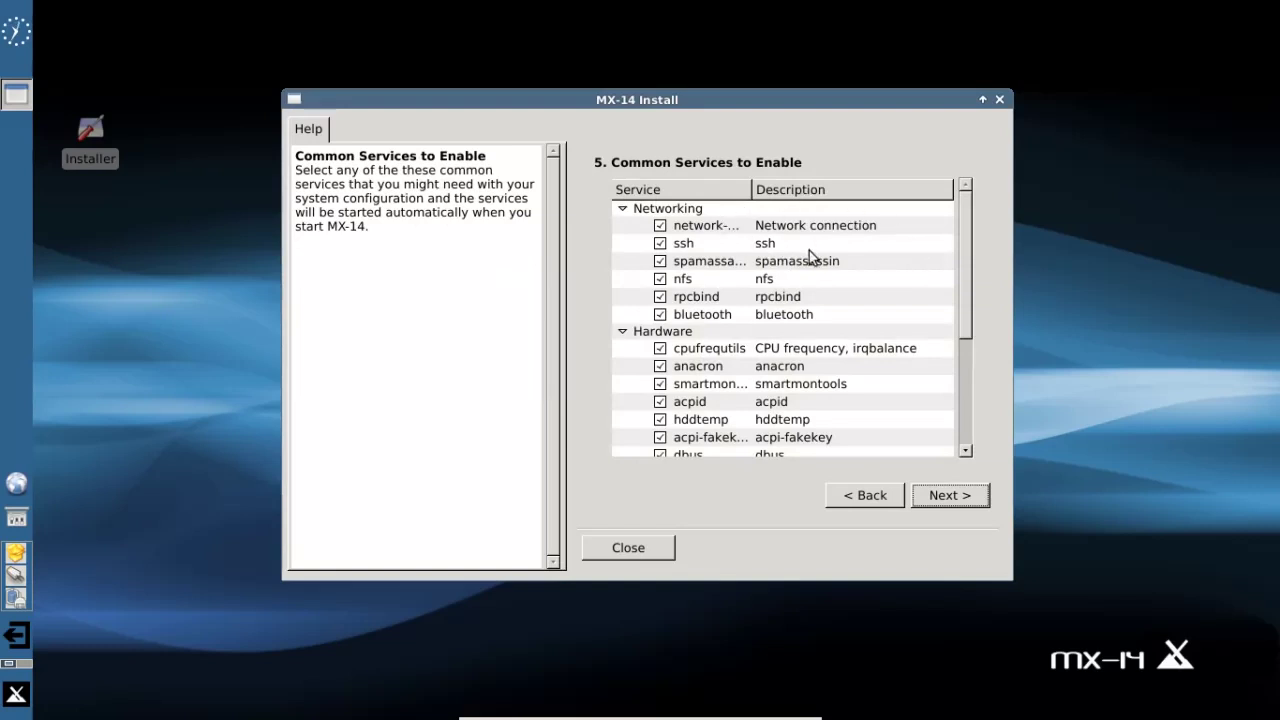
# - Widen the Service column, scroll through the services list, and continue with all services enabled
pyautogui.moveTo(751, 189); pyautogui.dragTo(802, 190)
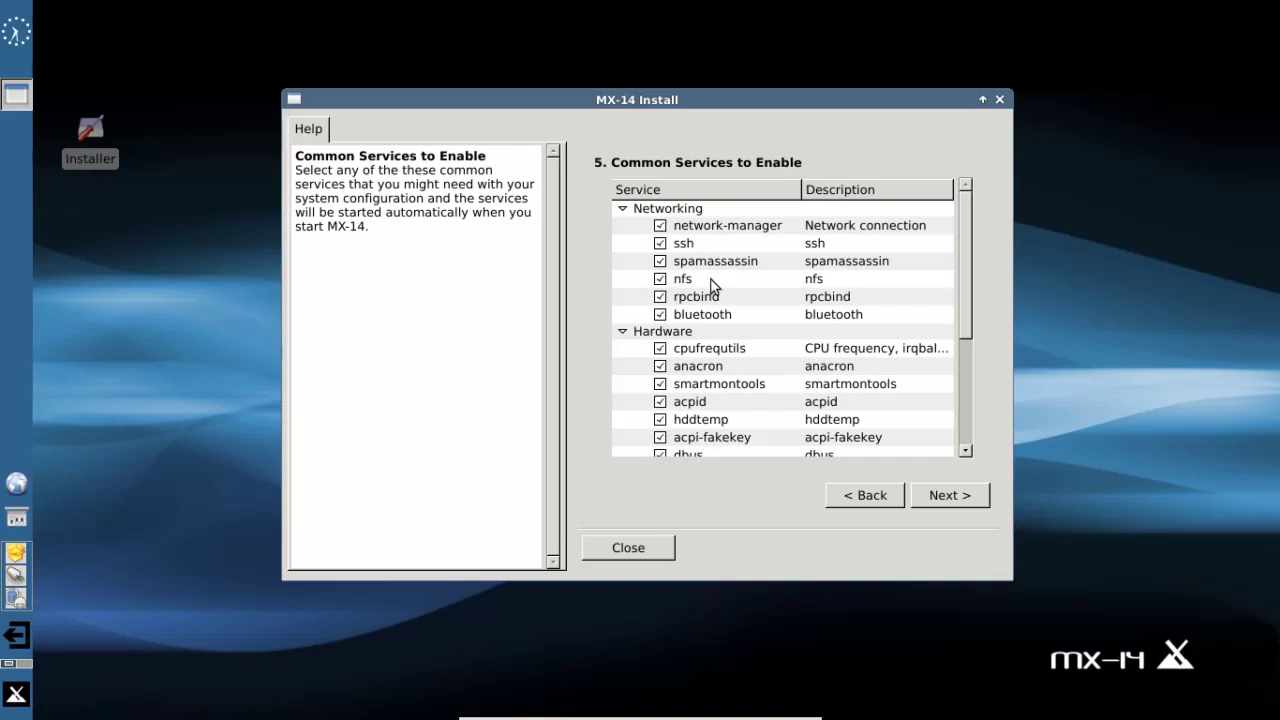
pyautogui.click(727, 386)
pyautogui.scroll(-1, 729, 392)
pyautogui.scroll(-2, 728, 391)
pyautogui.scroll(3, 729, 388)
pyautogui.scroll(-4, 729, 392)
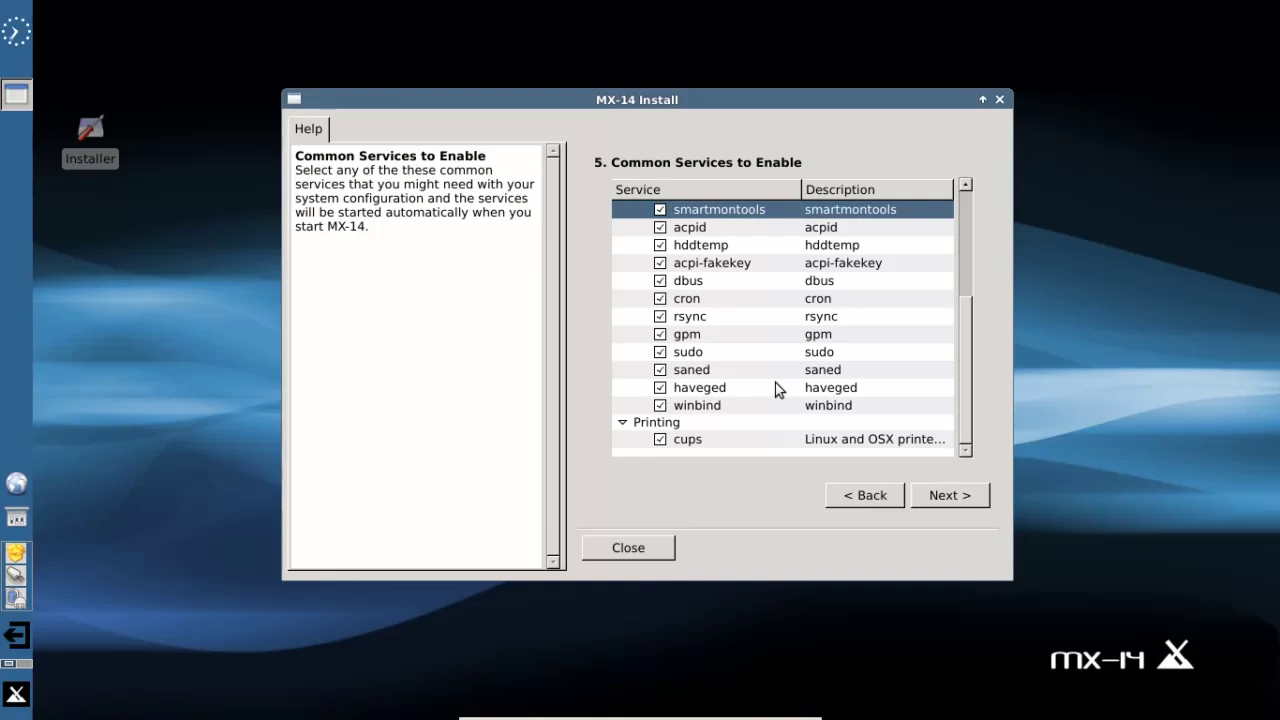
pyautogui.scroll(3, 779, 389)
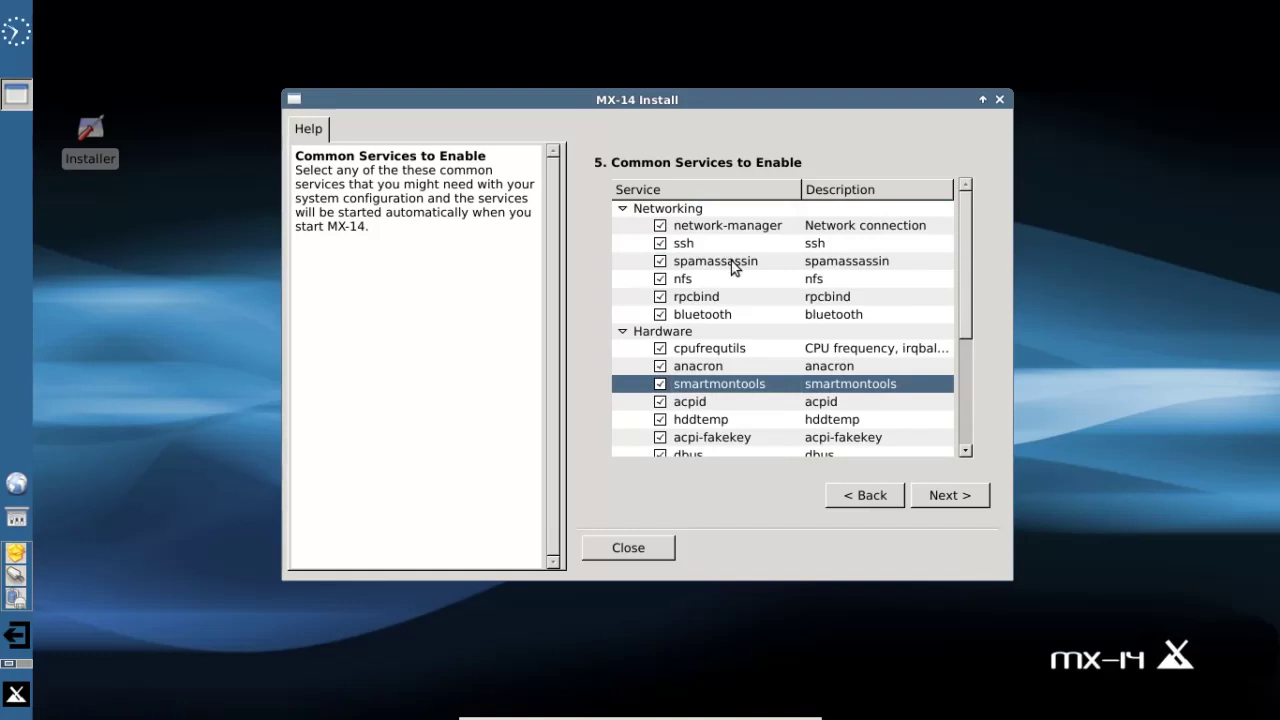
pyautogui.click(938, 497)
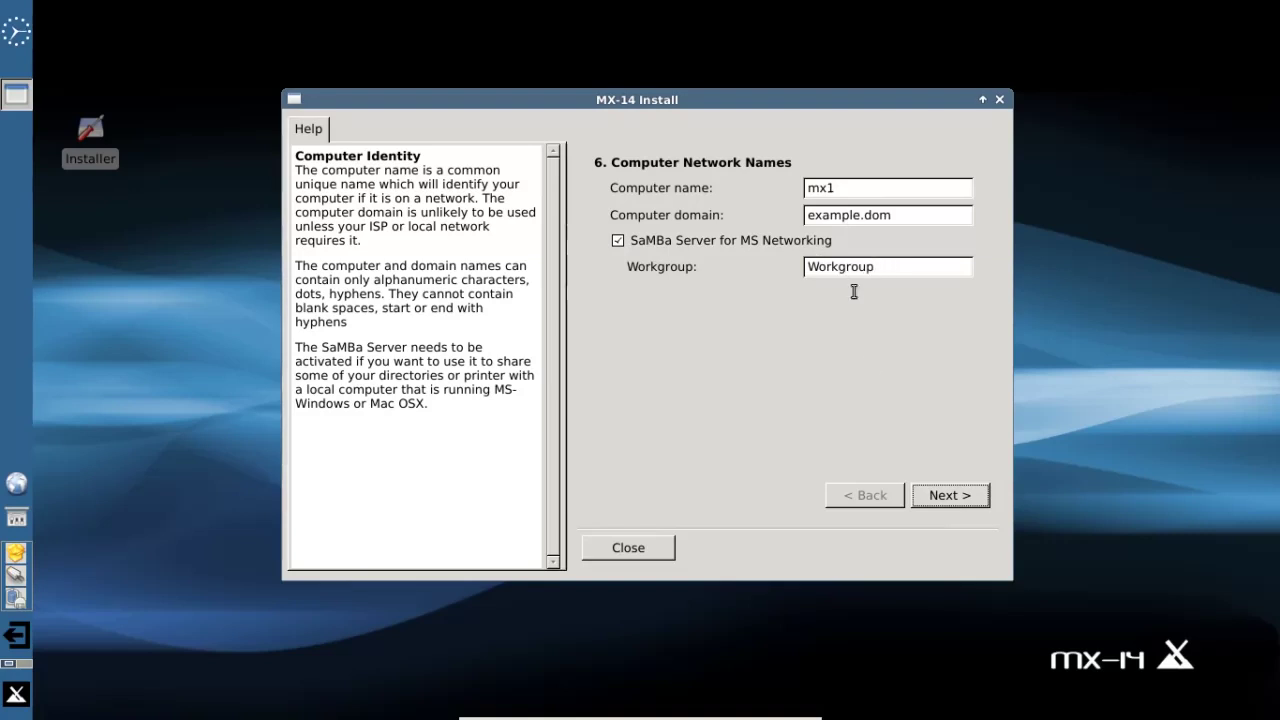
# - Accept the network names, then keep keyboard 'us', locale en_US.UTF-8 and timezone America/New_York
pyautogui.click(943, 494)
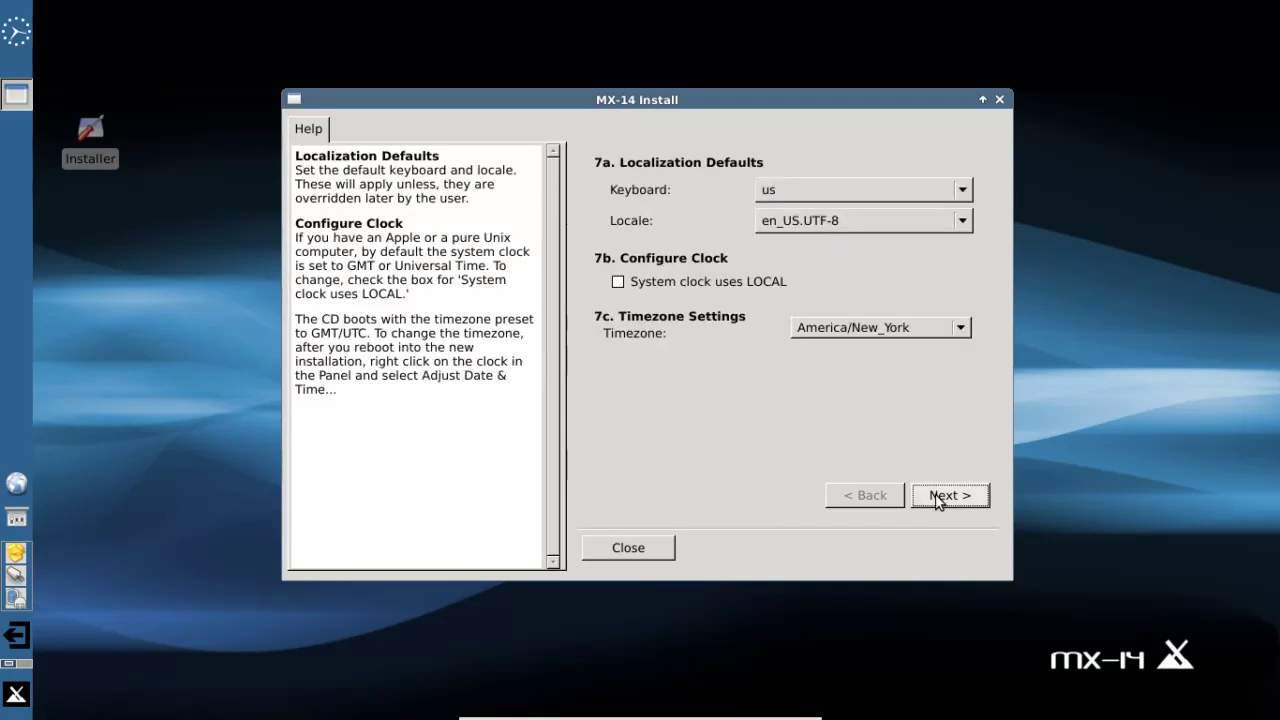
pyautogui.click(925, 193)
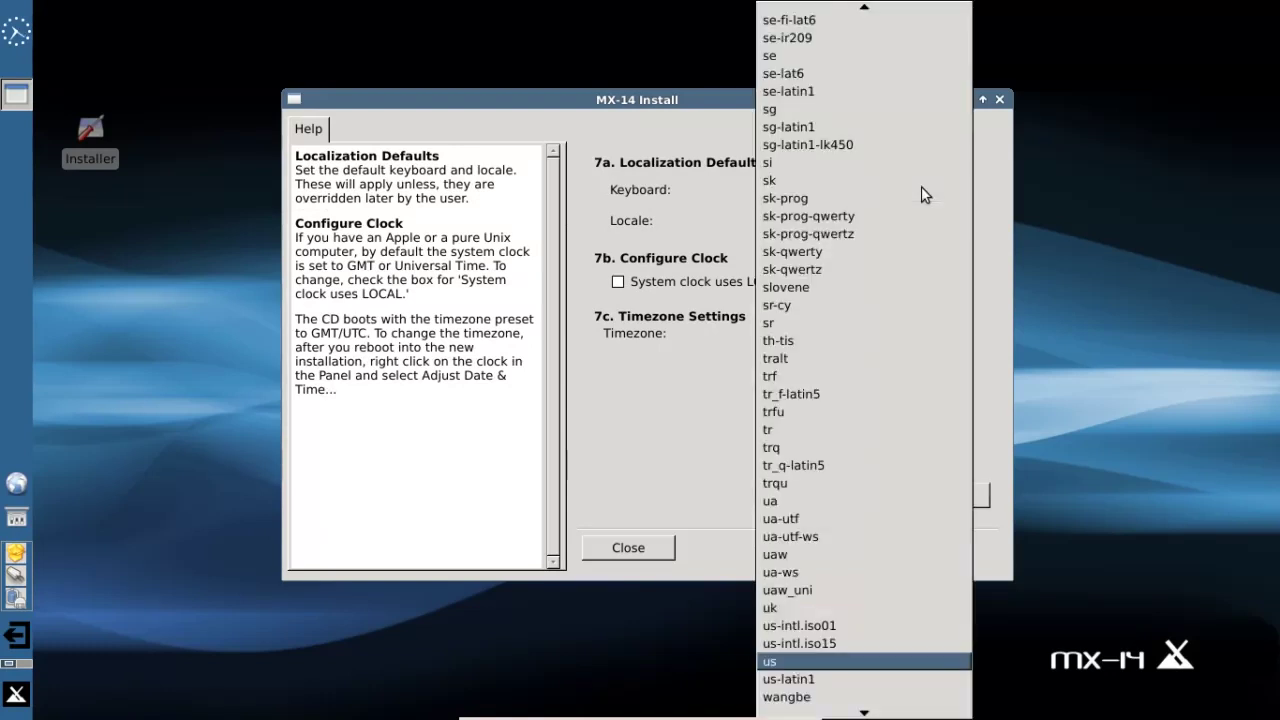
pyautogui.click(996, 184)
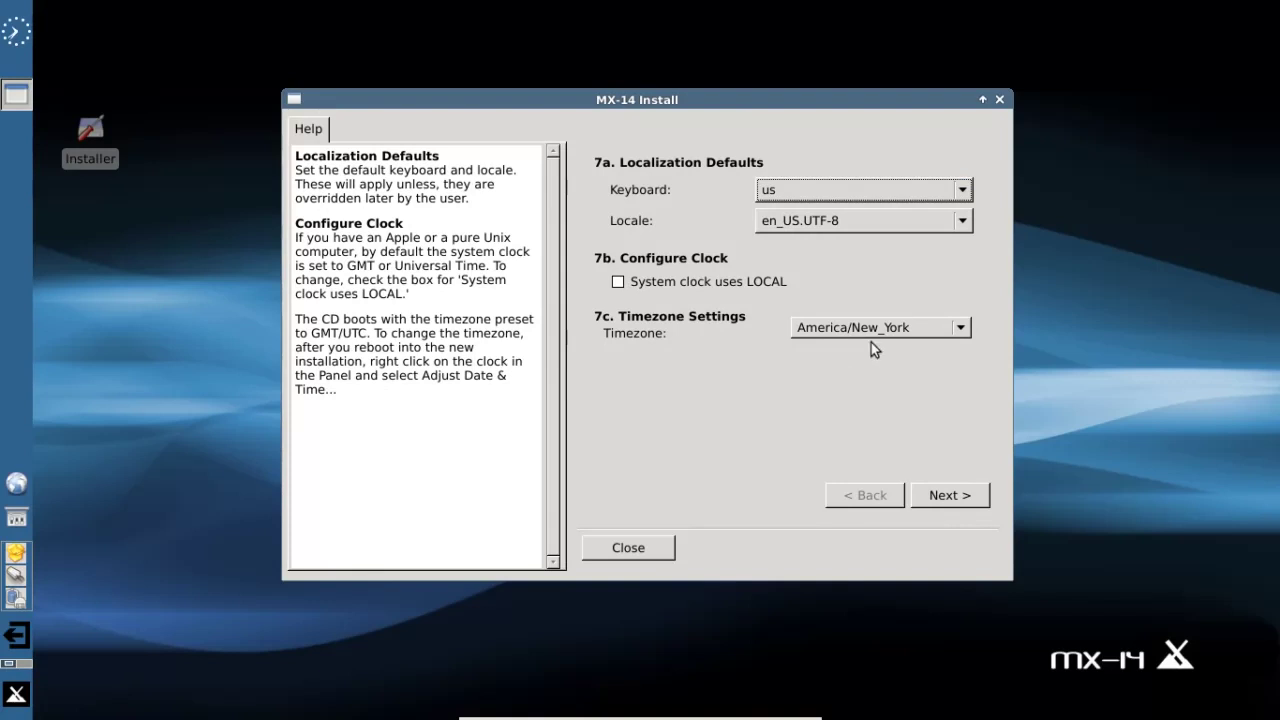
pyautogui.click(957, 497)
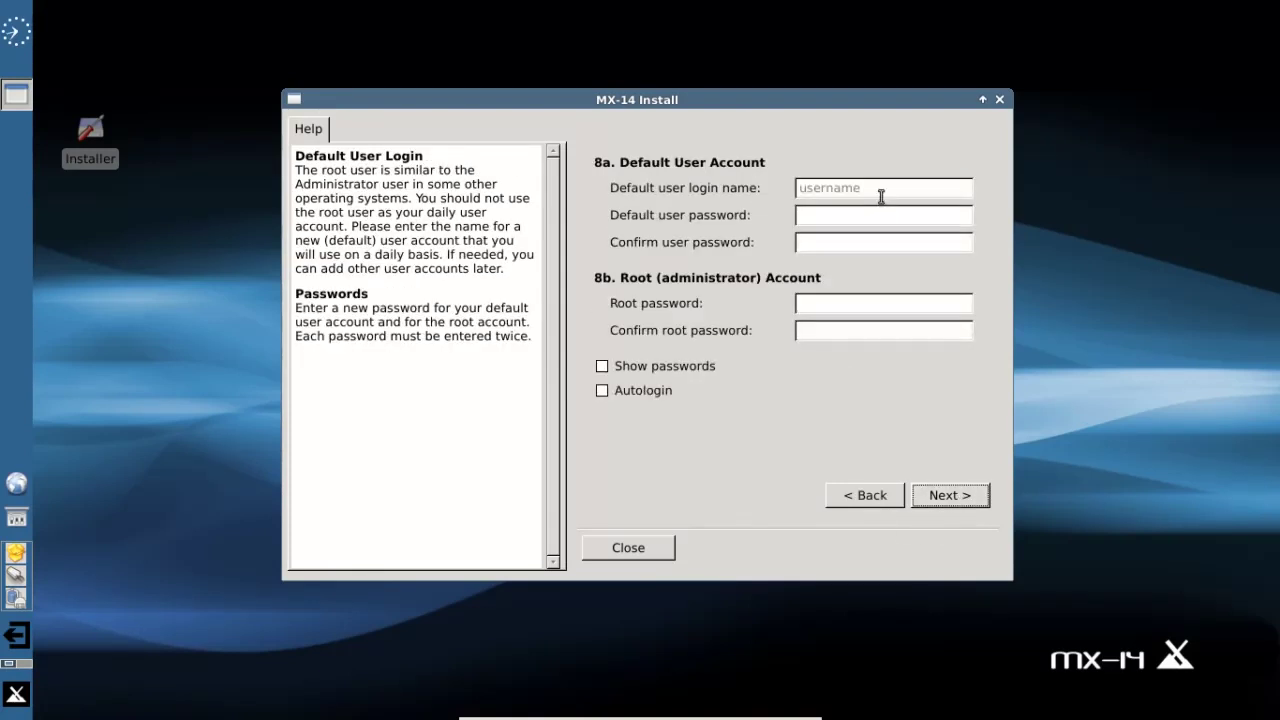
# - Enter the default user's login name and the user password, then confirm it
pyautogui.click(881, 195)
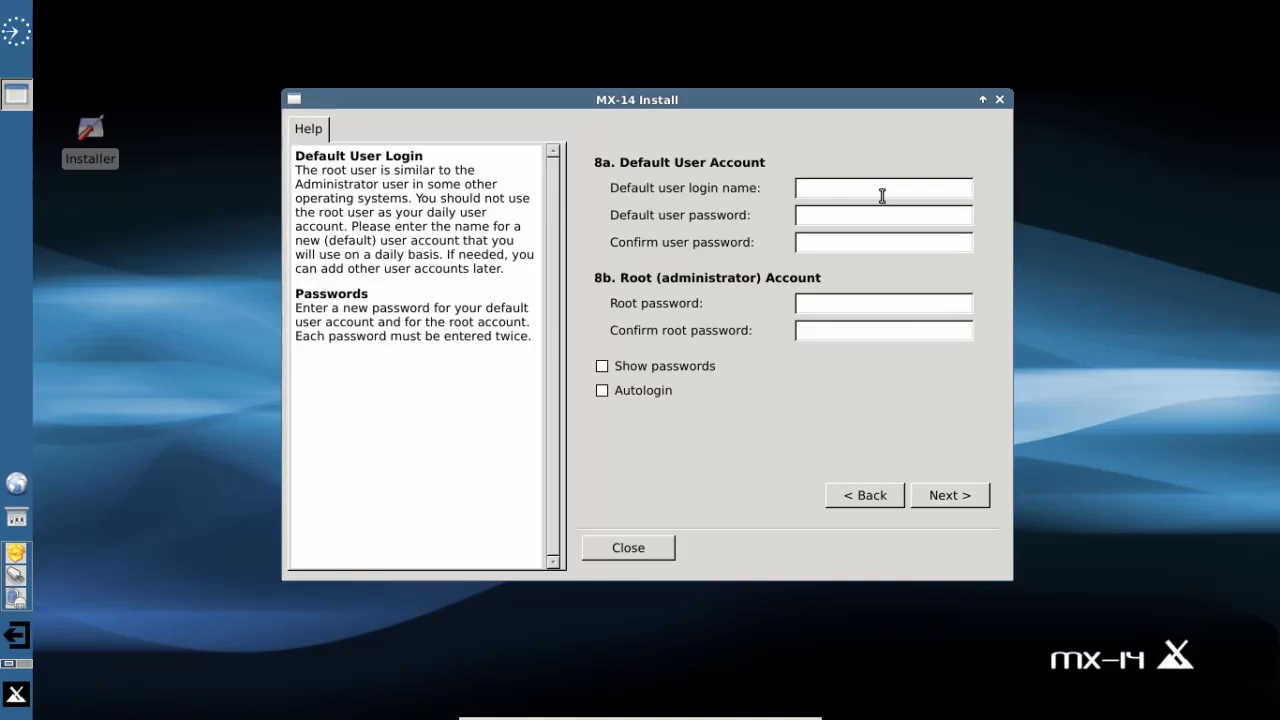
pyautogui.write('dolphin')
pyautogui.press('Tab')
pyautogui.write('demo')
pyautogui.press('Tab')
pyautogui.write('demo')
# - Enter and confirm the root password, then submit the account details
pyautogui.press('Tab')
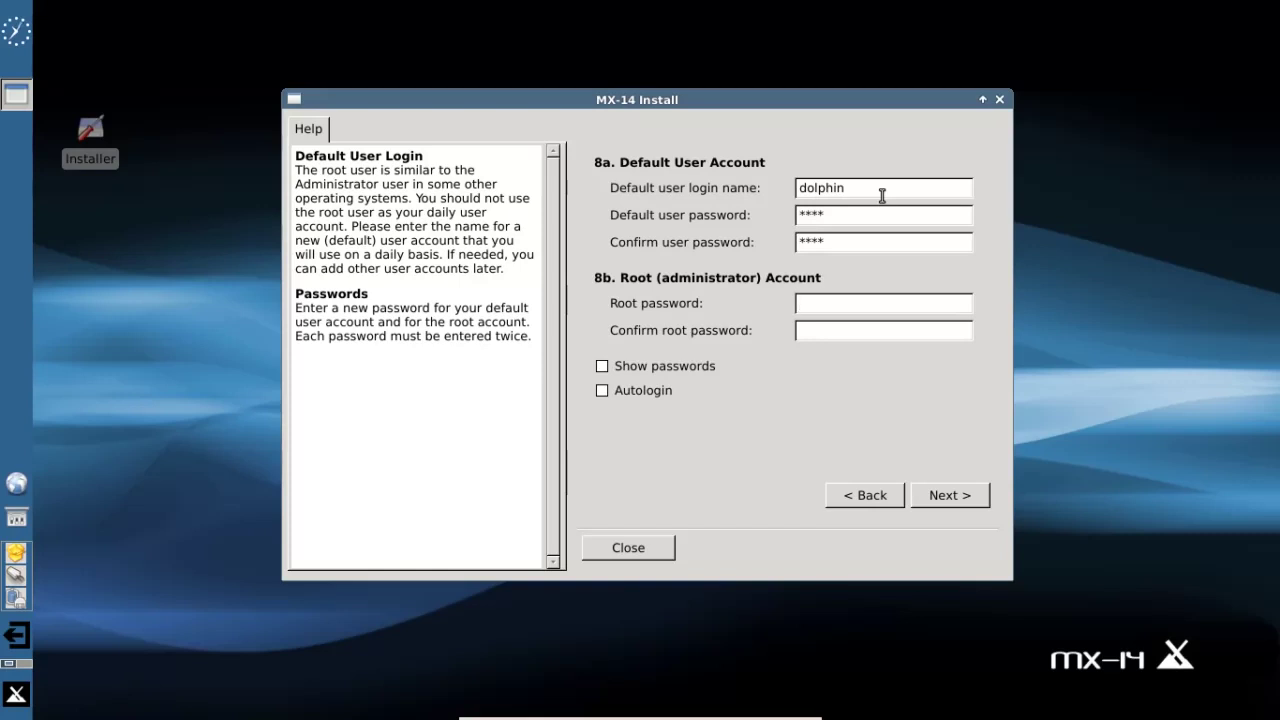
pyautogui.write('****')
pyautogui.press('Tab')
pyautogui.write('****')
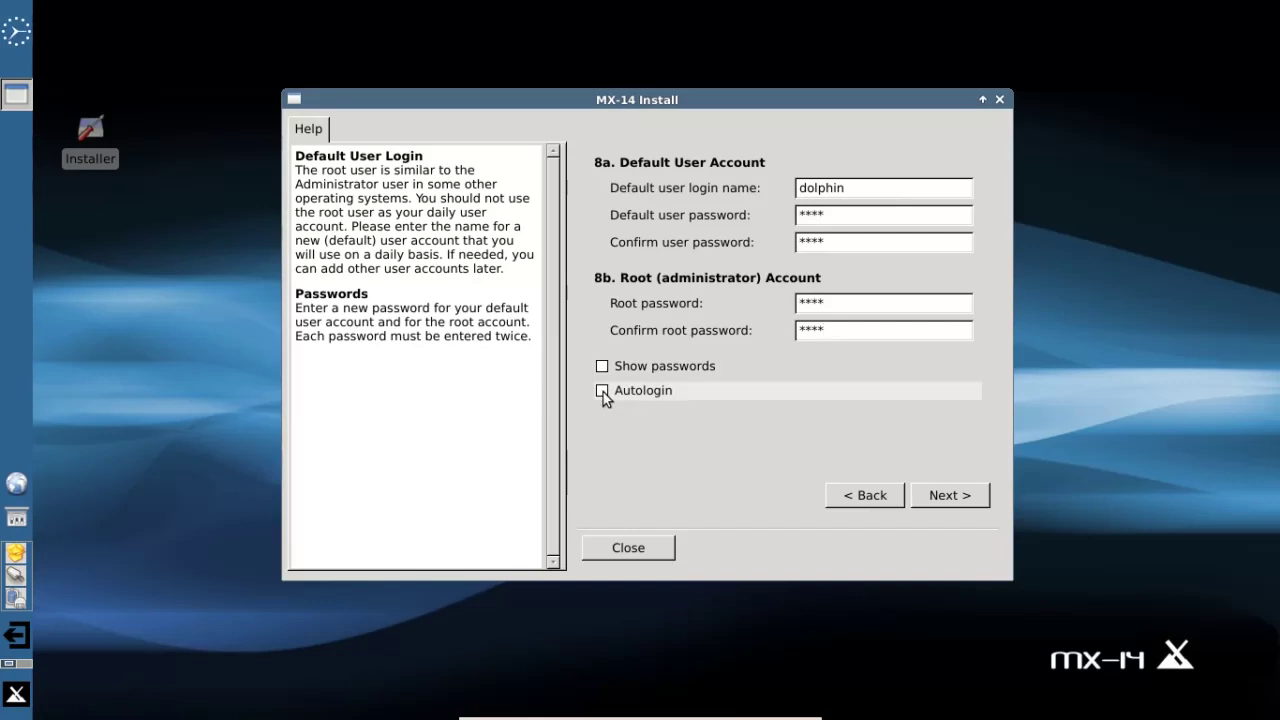
pyautogui.click(947, 497)
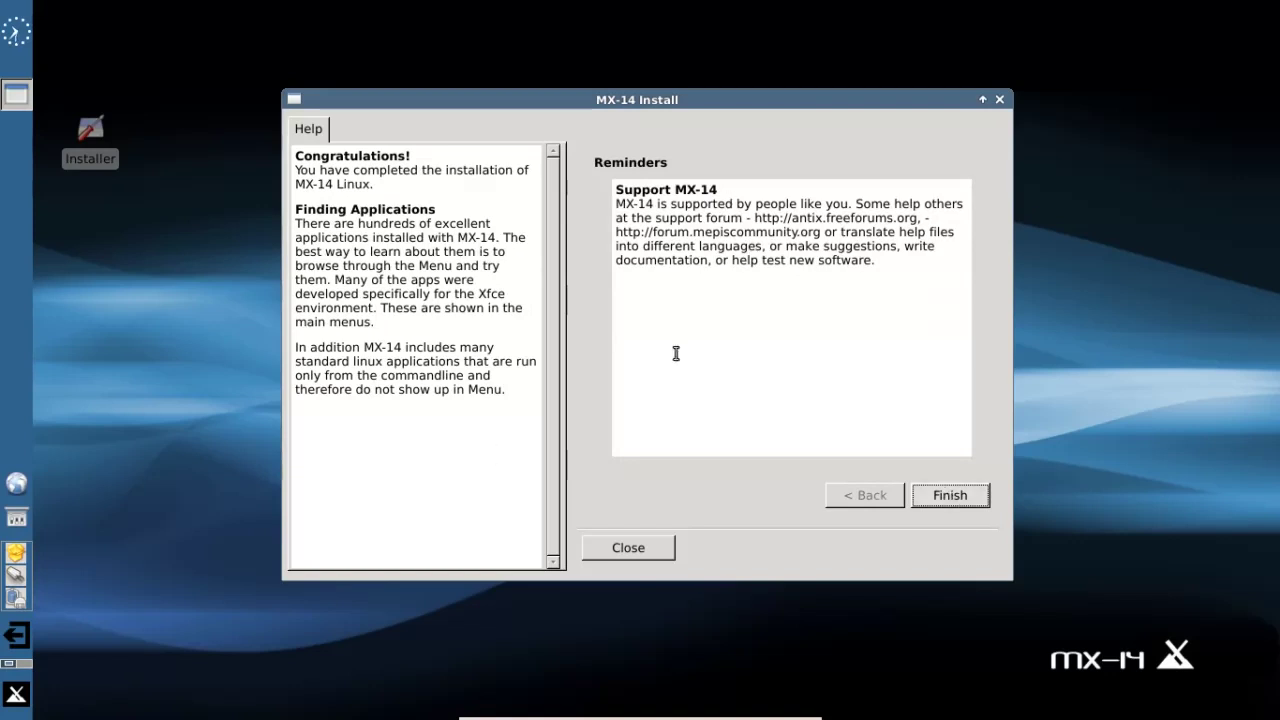
# - Finish the installer and confirm rebooting into the newly installed system
pyautogui.click(951, 505)
pyautogui.click(721, 388)
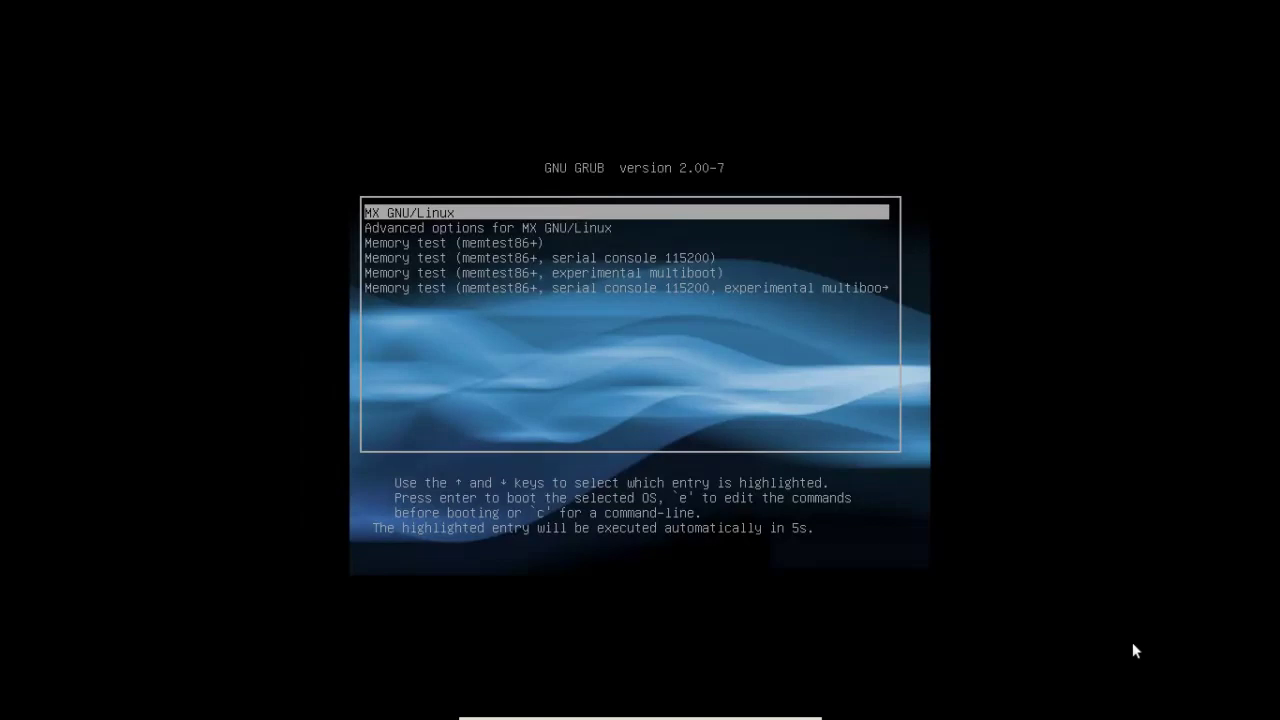
# - Stop the GRUB countdown, browse the memory test entries, then boot the MX GNU/Linux entry
pyautogui.press('Down')
pyautogui.press('Up')
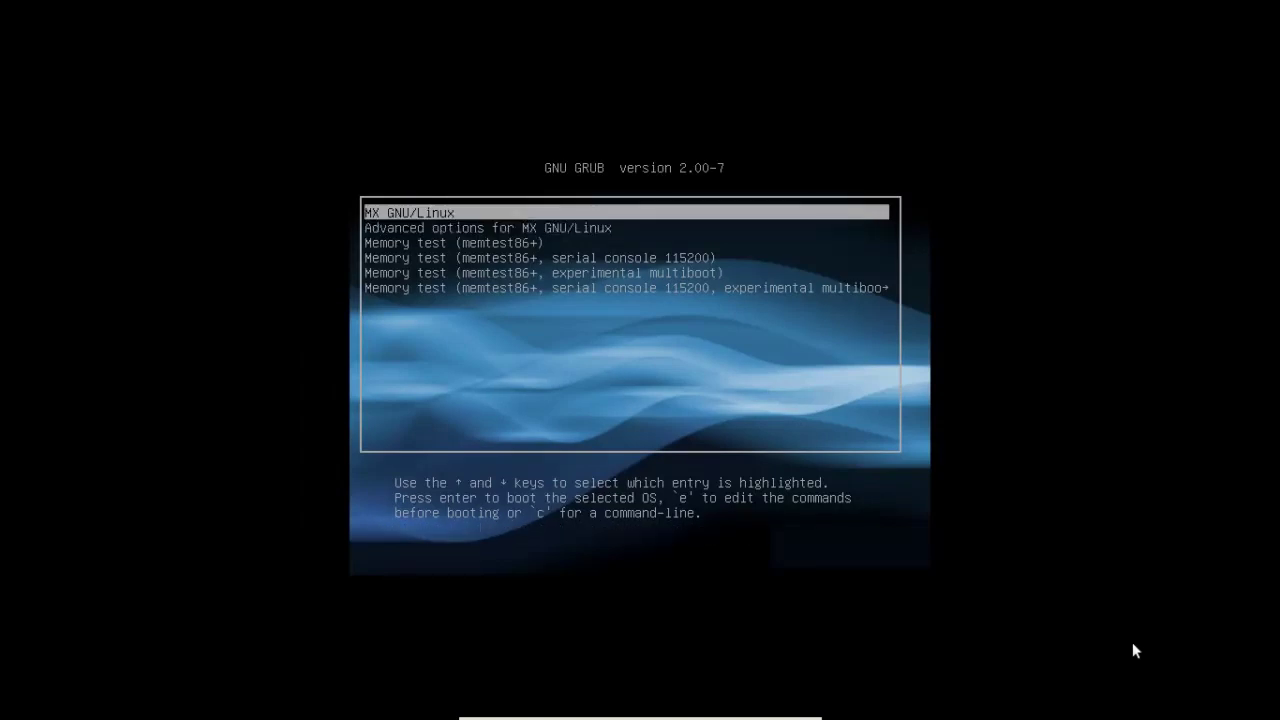
pyautogui.press('Down')
pyautogui.press('Down')
pyautogui.press('Down')
pyautogui.press('Down')
pyautogui.press('Down')
pyautogui.press('Up')
pyautogui.press('Up')
pyautogui.press('Up')
pyautogui.press('Up')
pyautogui.press('Up')
pyautogui.press('Return')
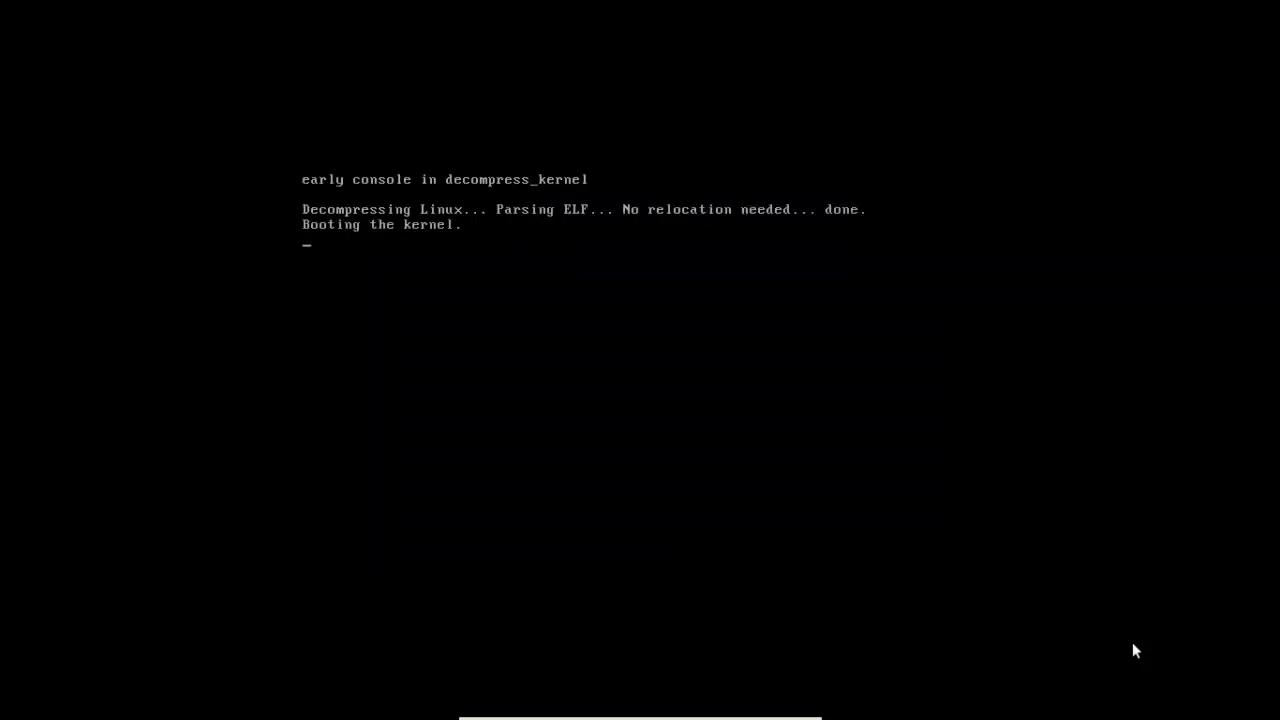